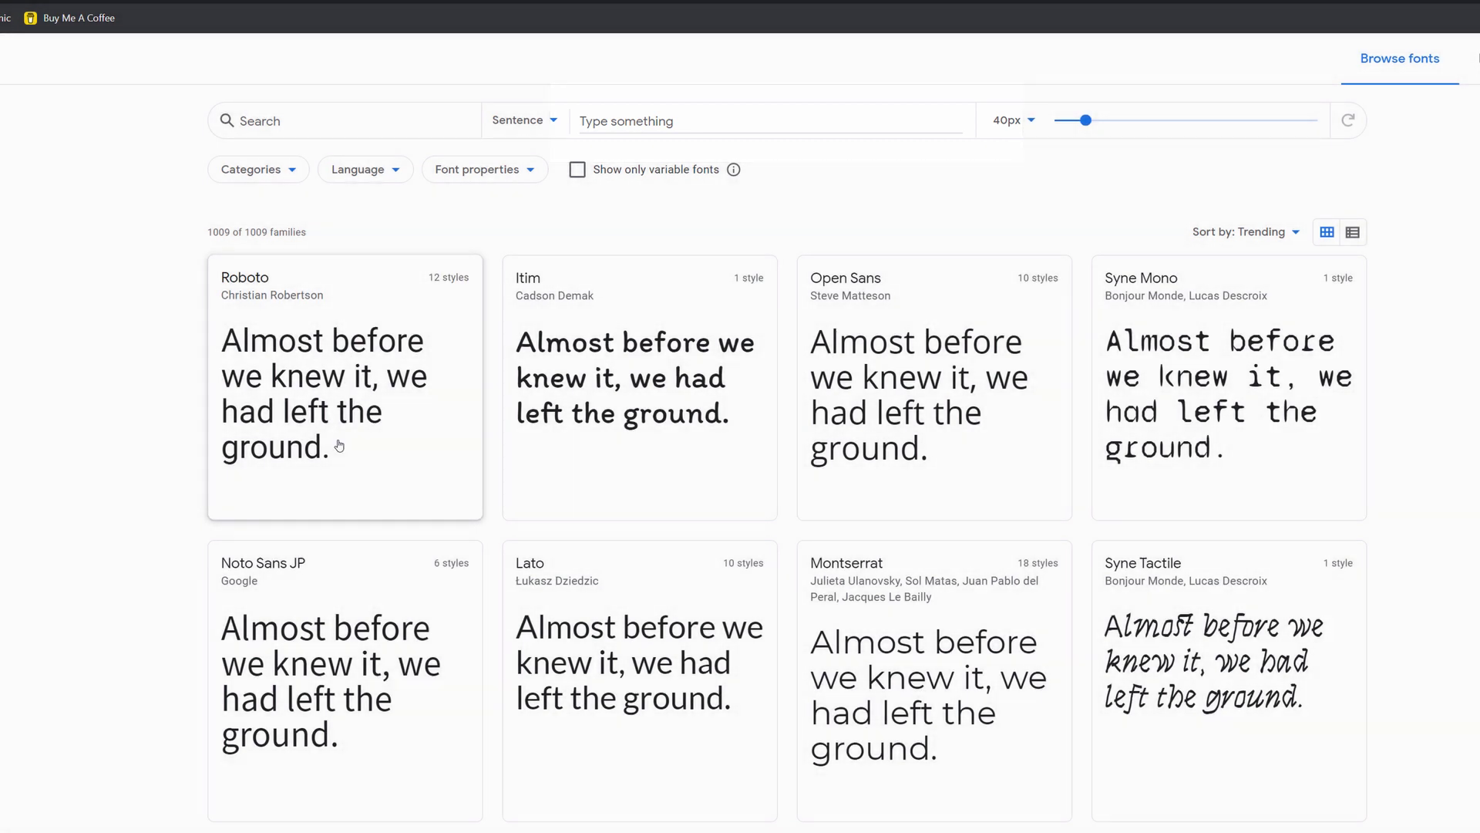
# Set the custom preview text for all fonts to "Hi Im MrAlexTech".
pyautogui.click(683, 119)
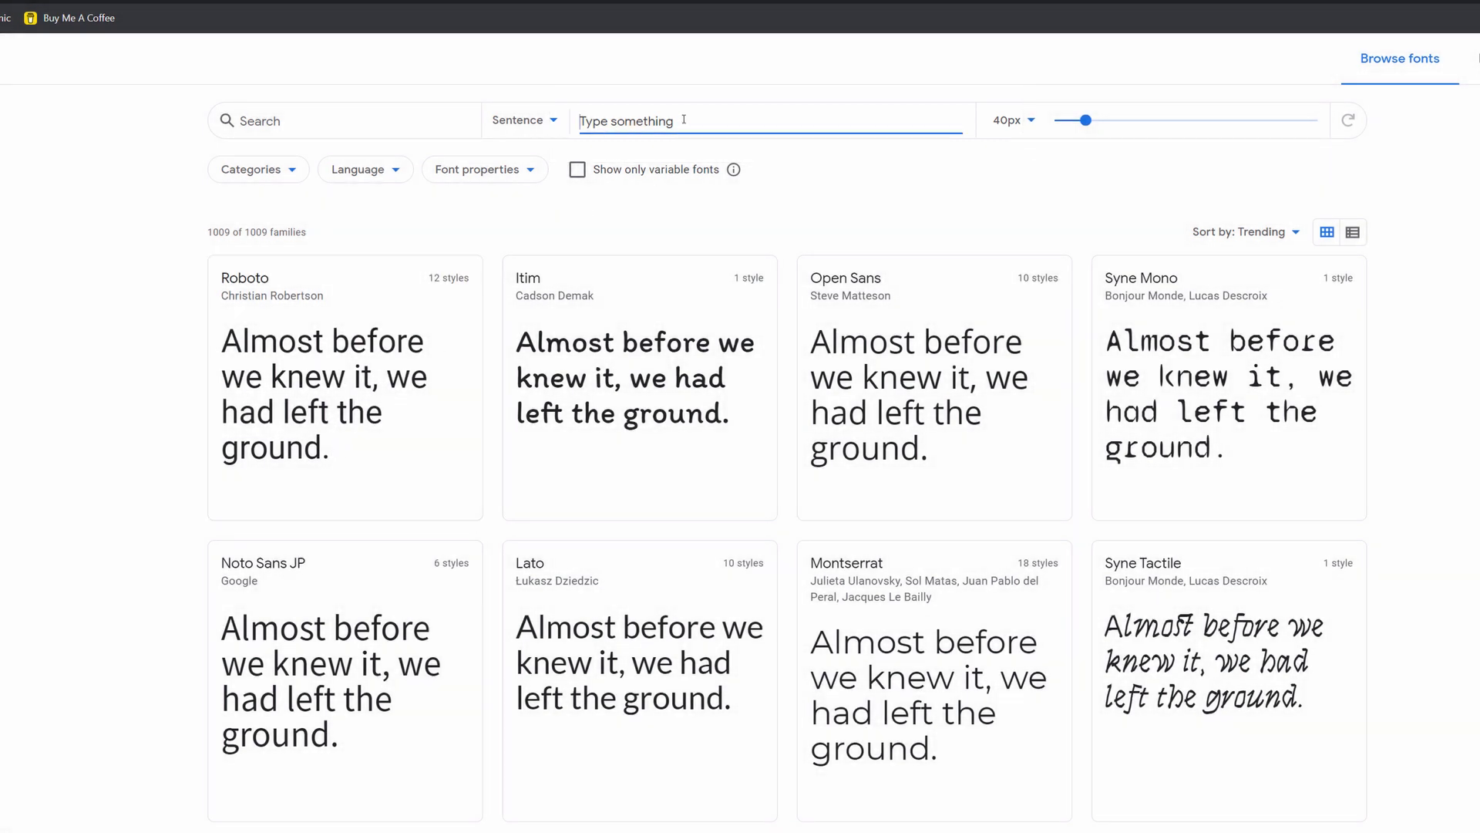
pyautogui.write('Hi Im MrAlexTech')
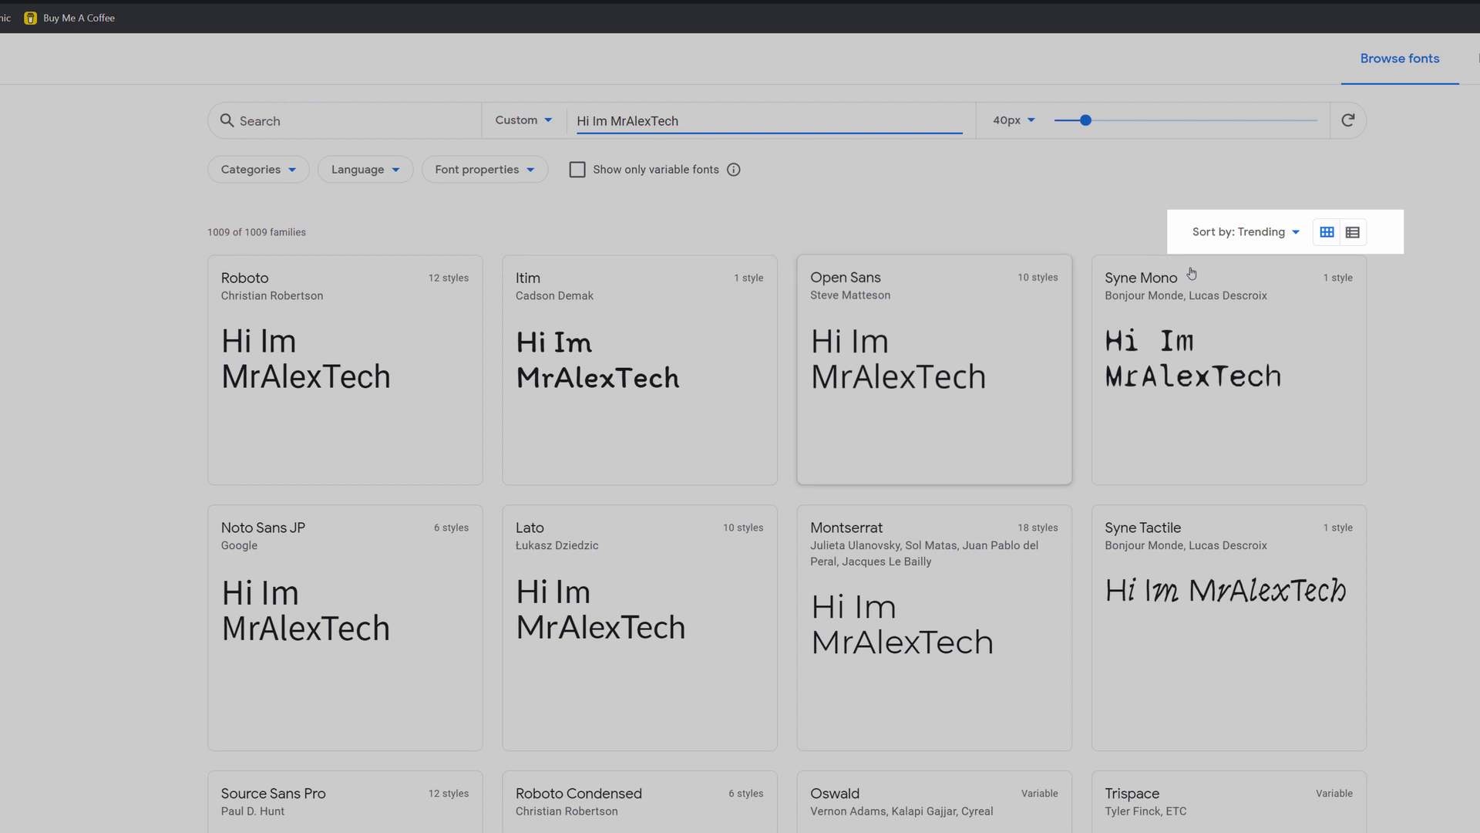
# Look over the sort options and the family count, and browse the font families previewed with the custom text.
pyautogui.click(1273, 238)
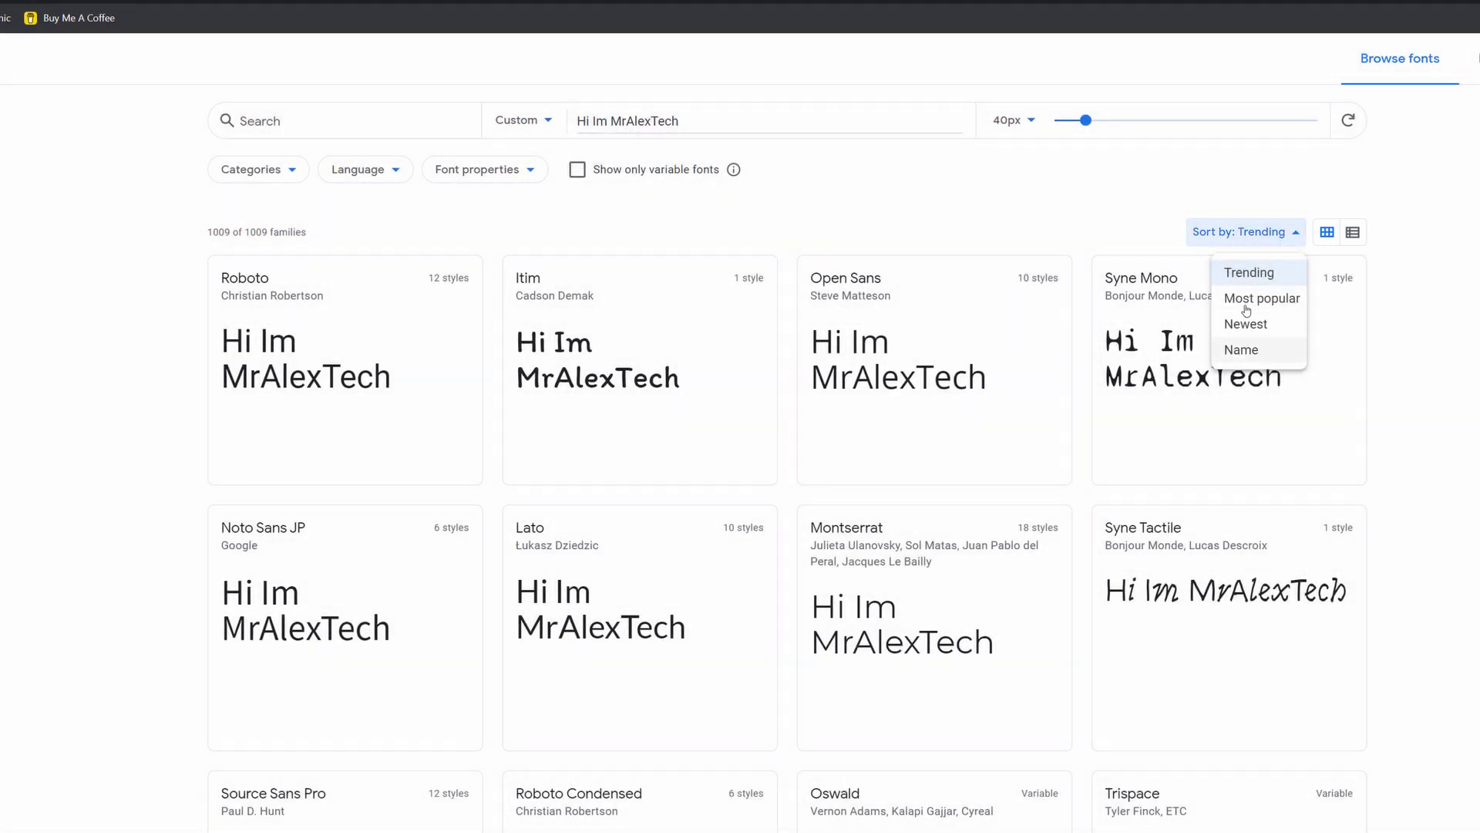
pyautogui.click(1475, 256)
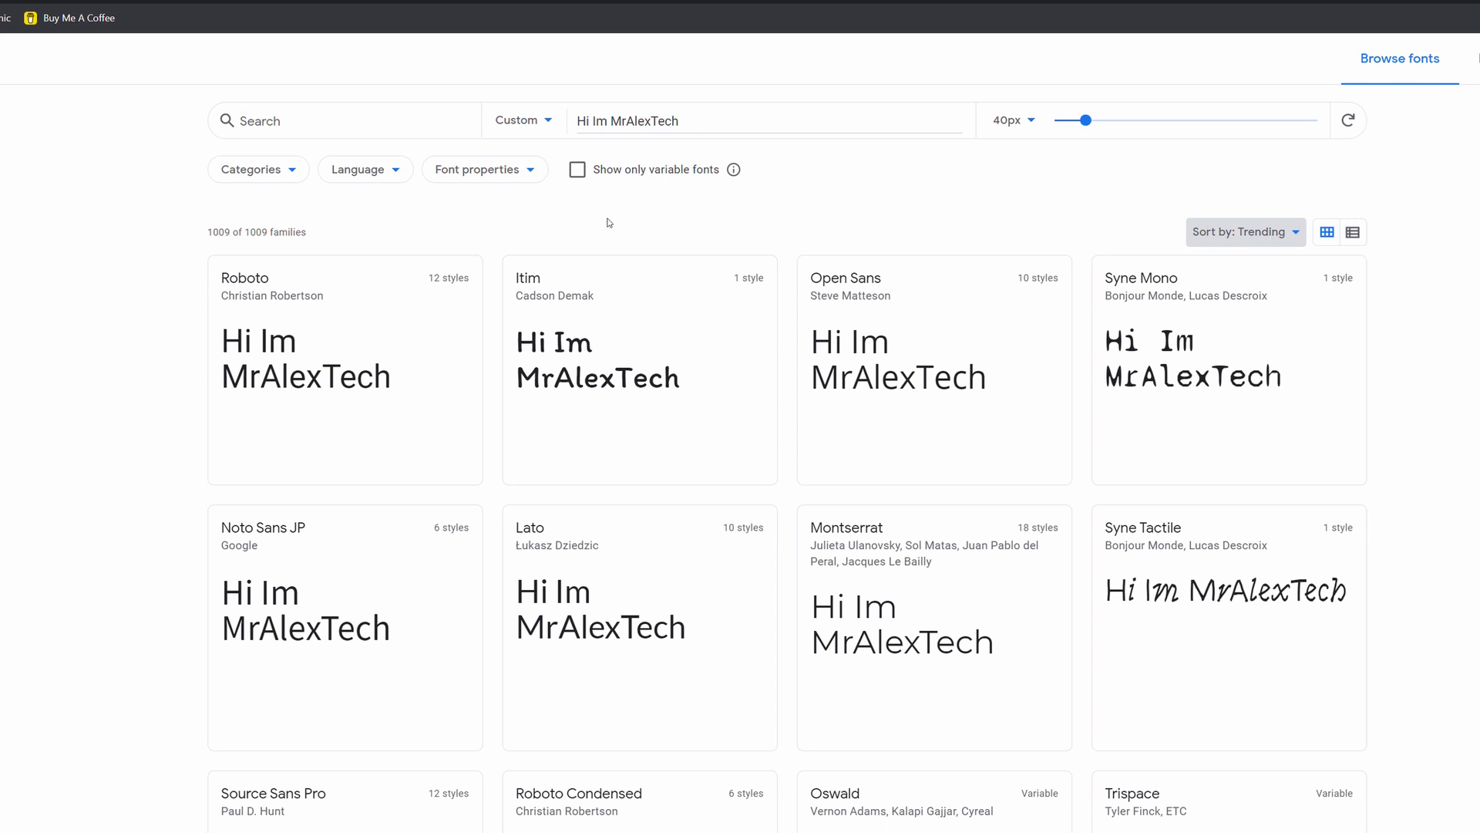
pyautogui.moveTo(214, 229); pyautogui.dragTo(245, 232)
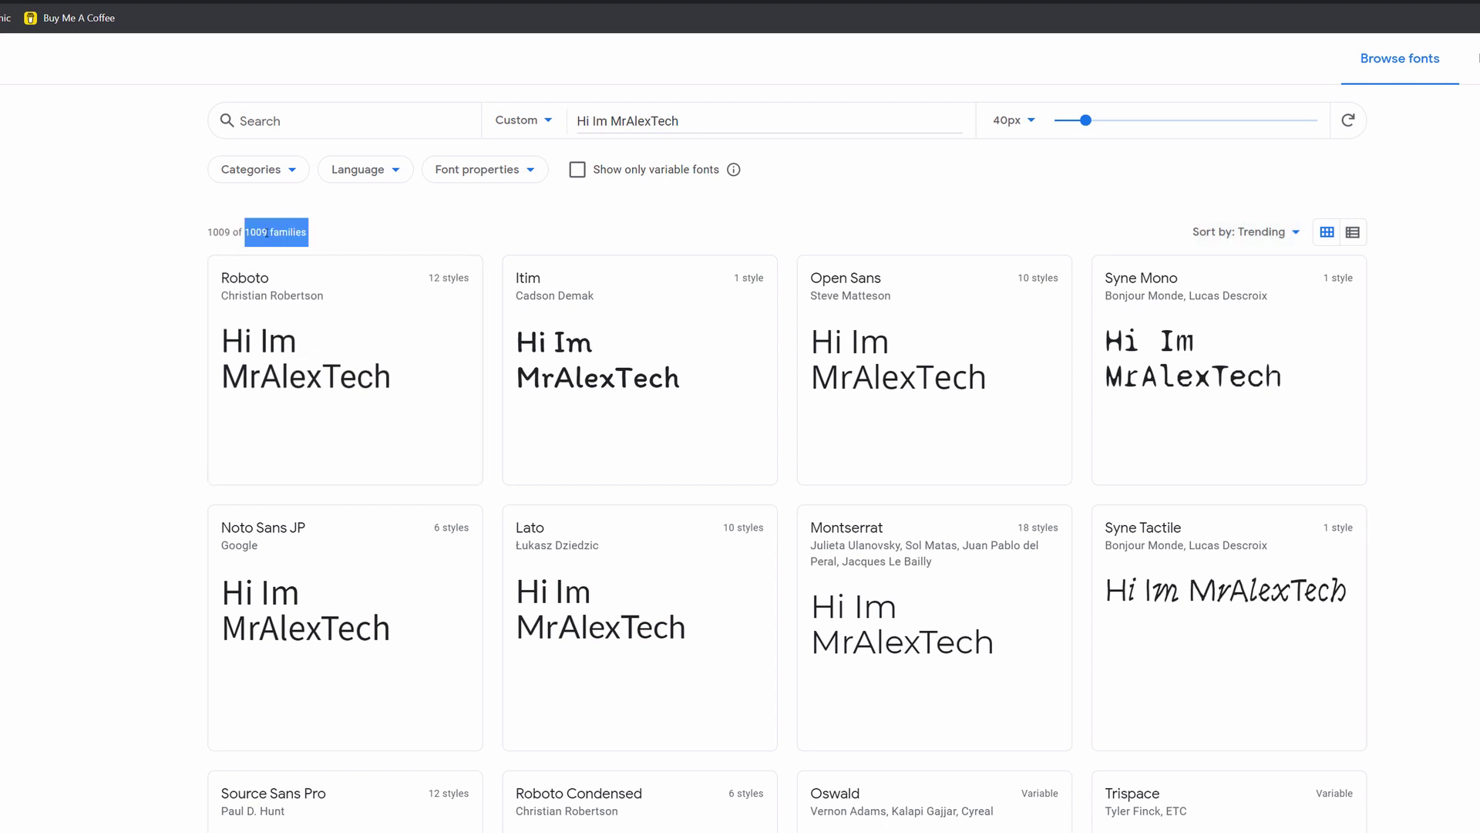
pyautogui.click(268, 232)
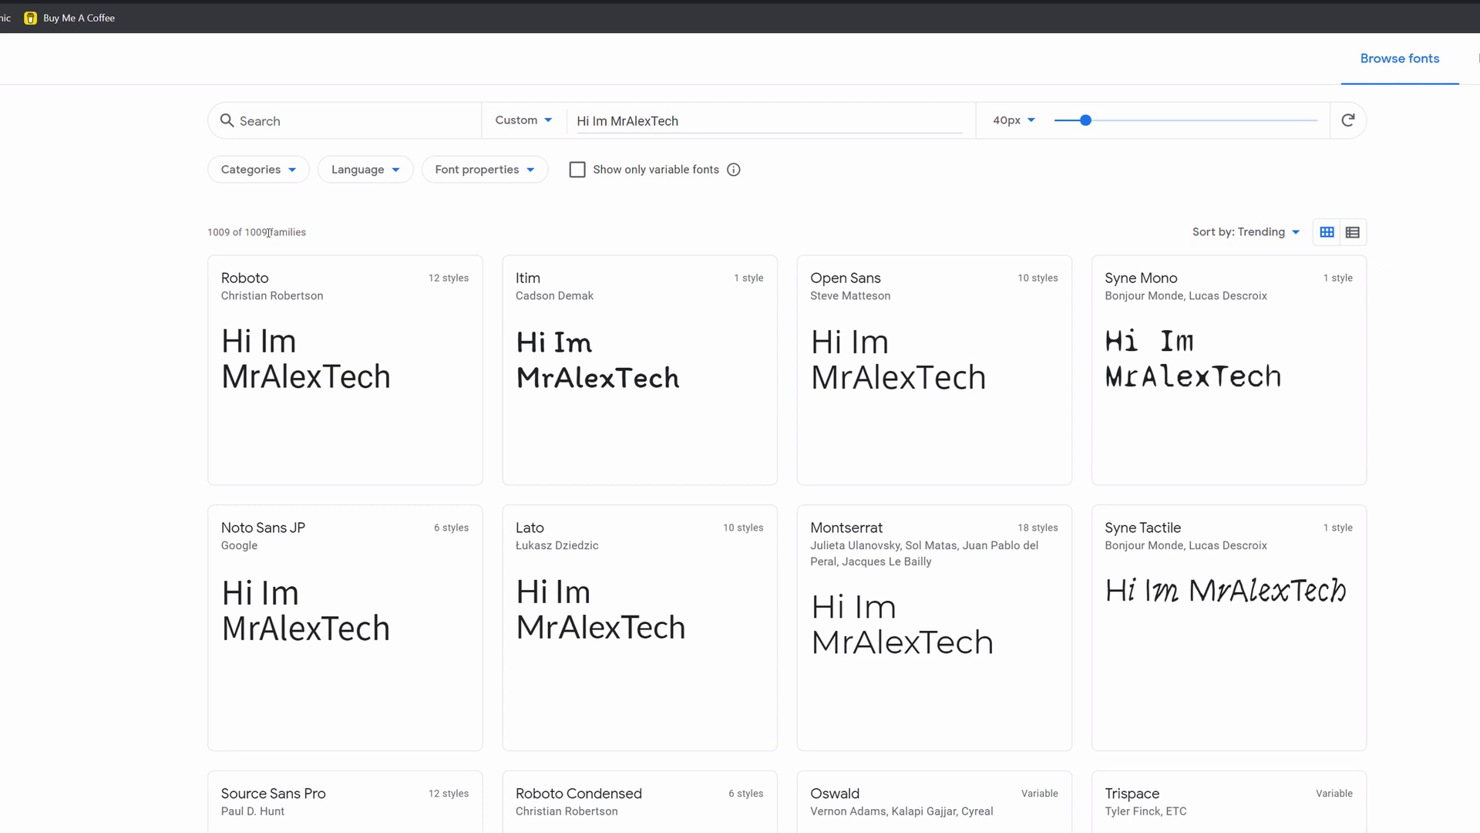
pyautogui.scroll(-18, 231, 465)
pyautogui.scroll(-20, 235, 462)
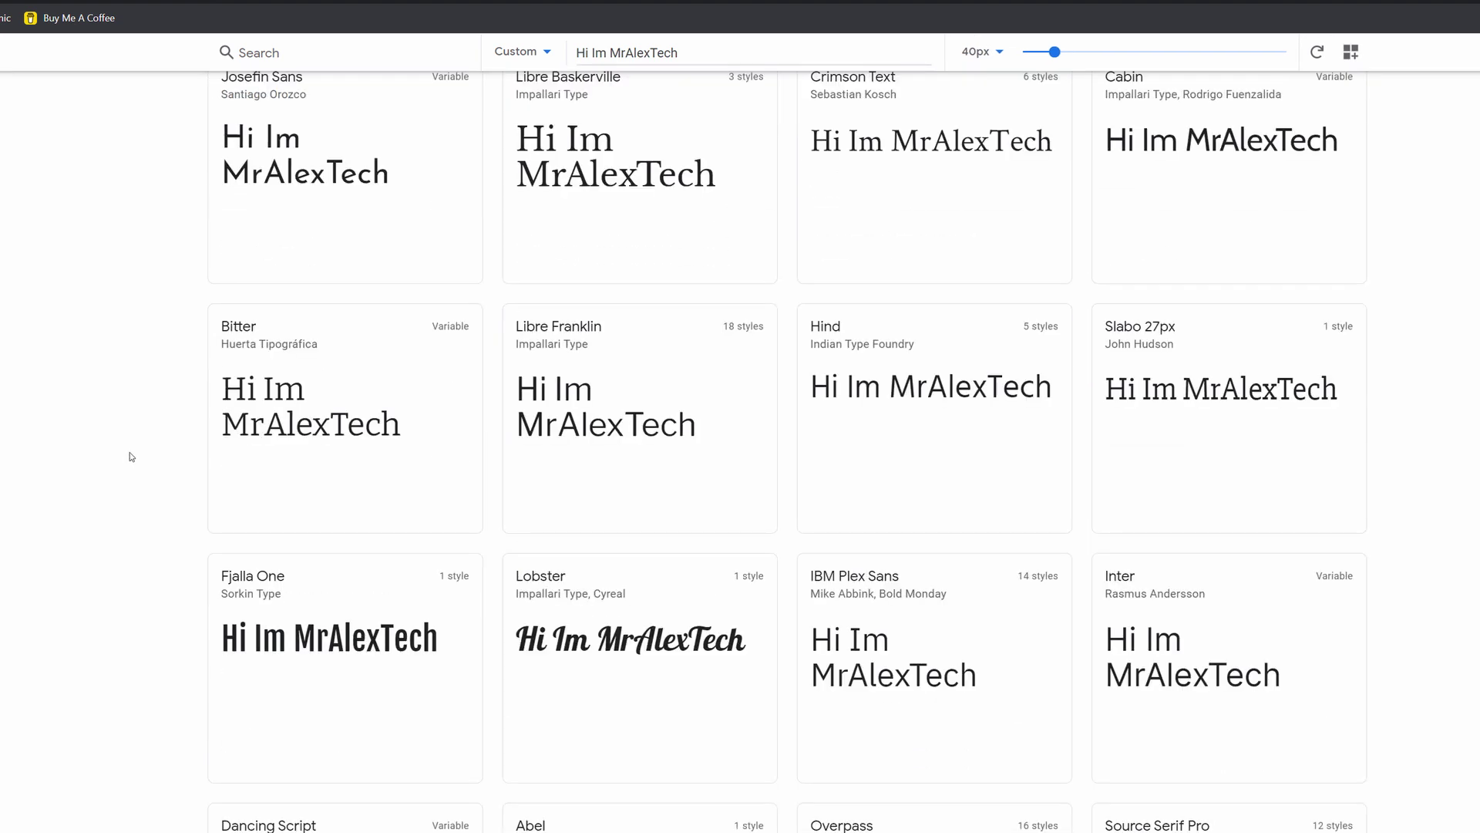
pyautogui.scroll(-8, 134, 453)
pyautogui.scroll(-4, 1434, 648)
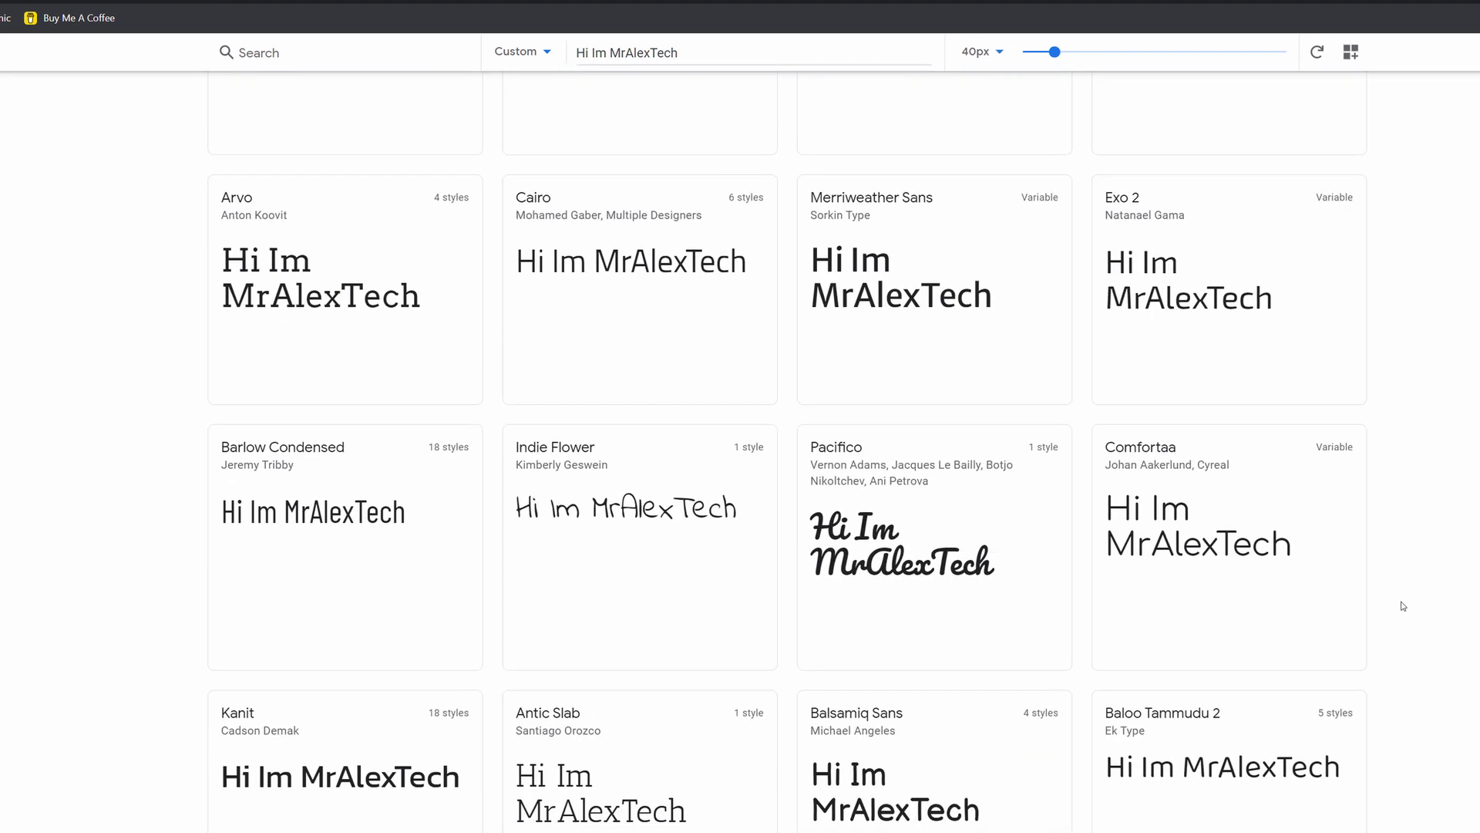
pyautogui.press('Home')
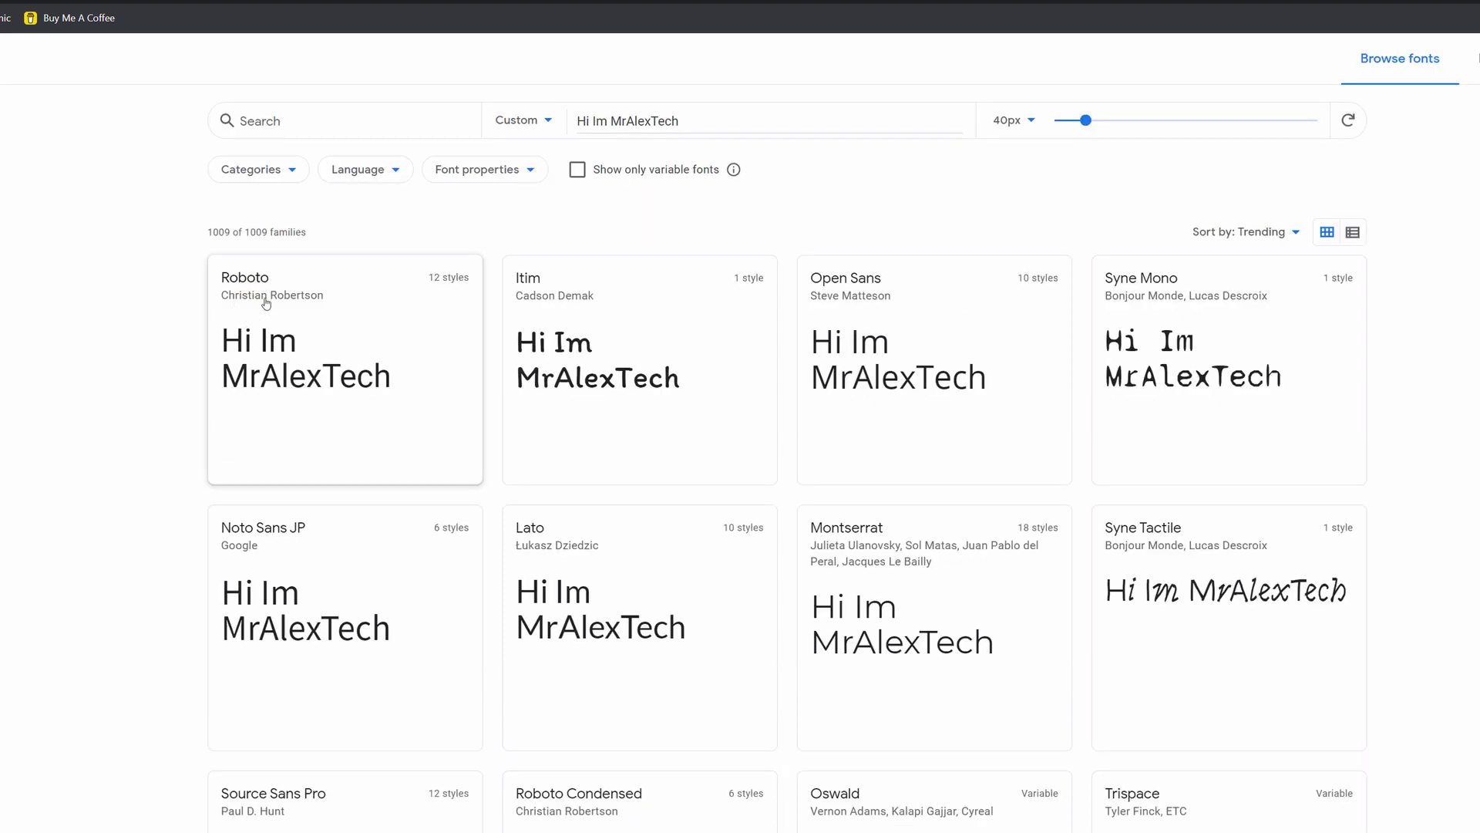
# Open the Roboto family's page and look at its name and designer credit.
pyautogui.click(281, 383)
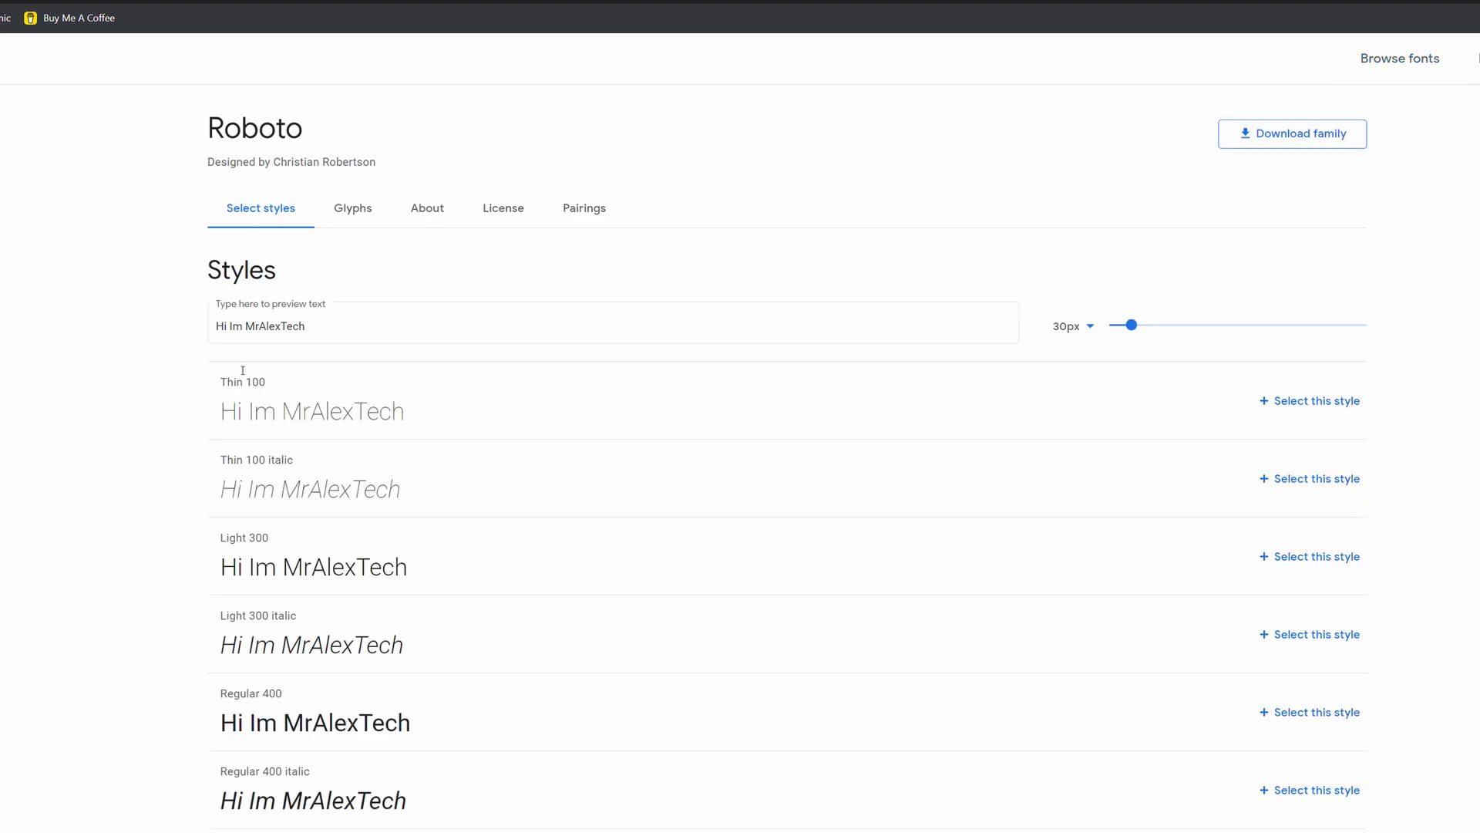
pyautogui.moveTo(228, 128); pyautogui.dragTo(378, 163)
pyautogui.click(279, 156)
pyautogui.click(306, 175)
# Review the Roboto styles from Thin 100 to Black 900 italic in the custom preview text.
pyautogui.scroll(-1, 160, 361)
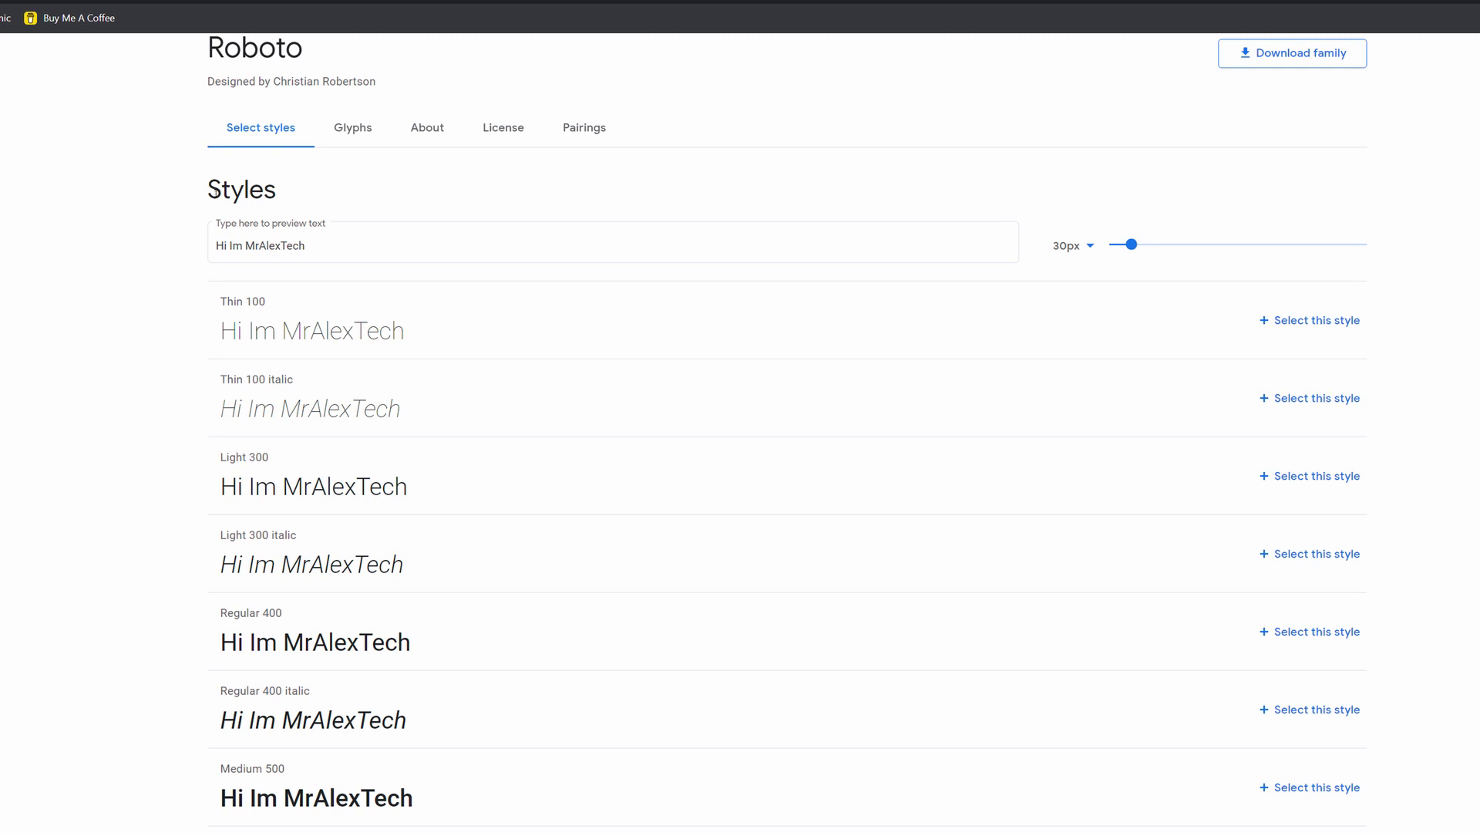
pyautogui.moveTo(220, 190); pyautogui.dragTo(308, 208)
pyautogui.scroll(-1, 290, 350)
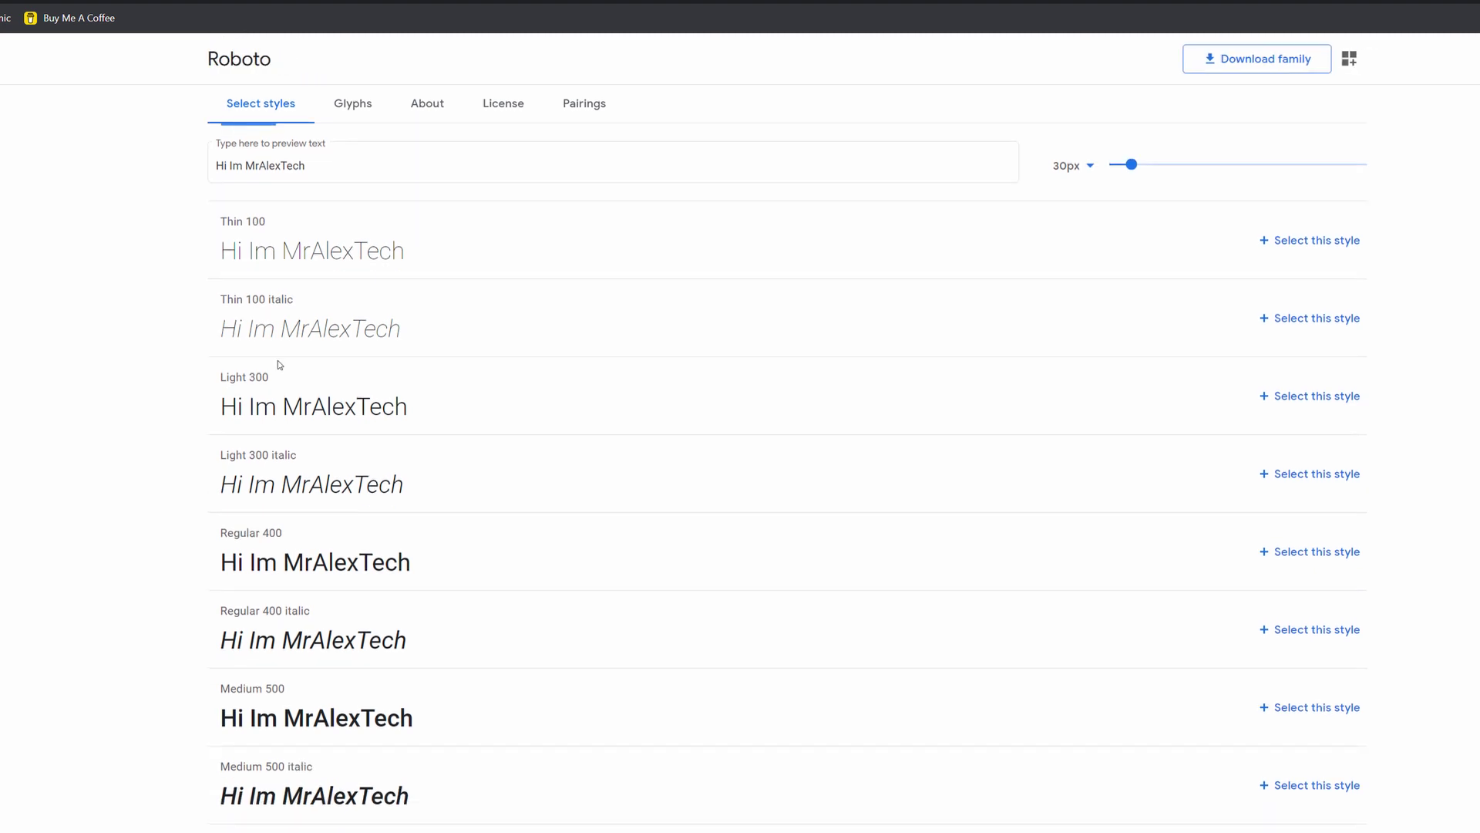
pyautogui.scroll(2, 254, 324)
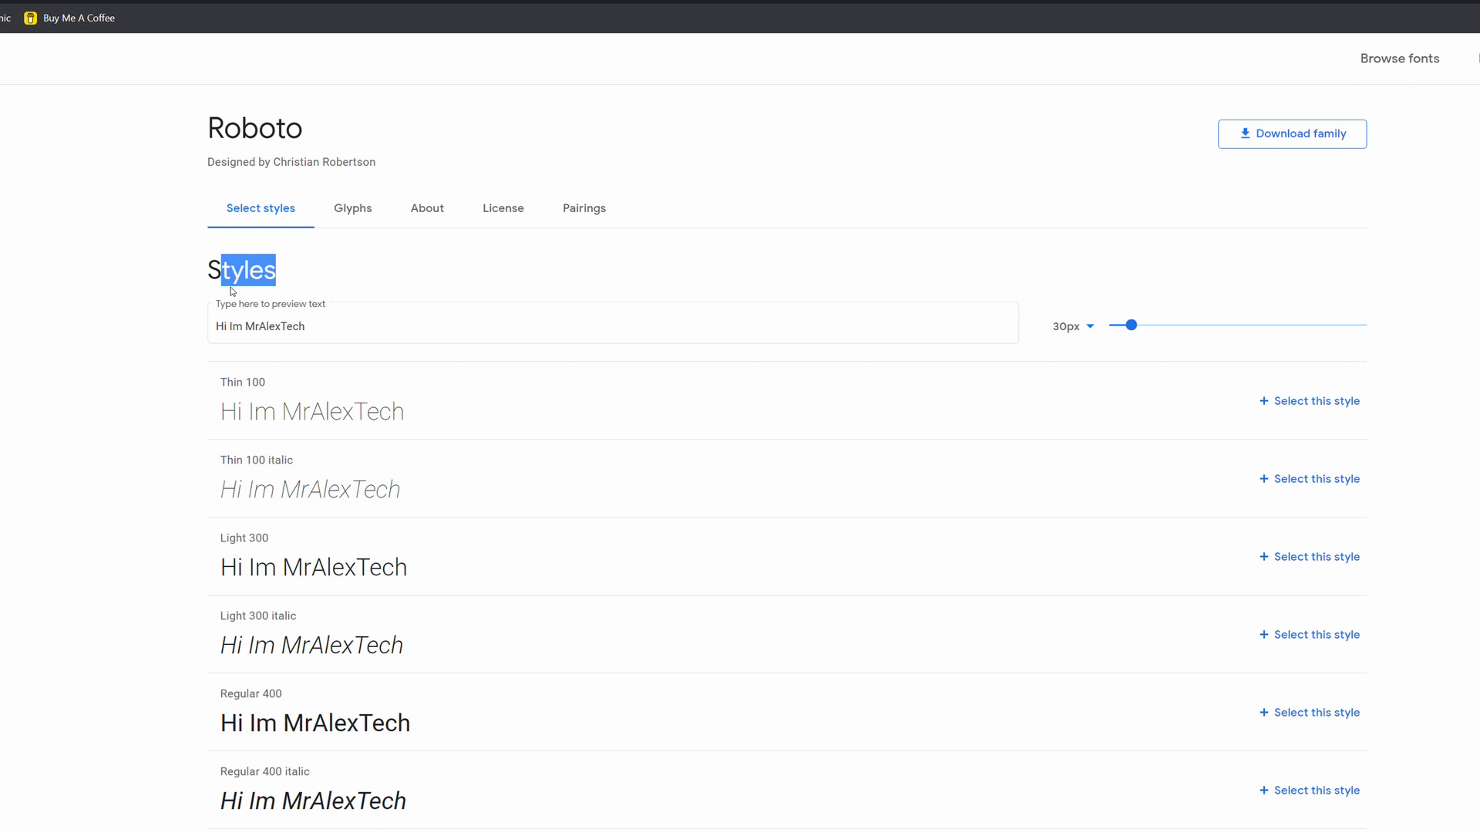
pyautogui.click(225, 413)
pyautogui.scroll(-1, 225, 412)
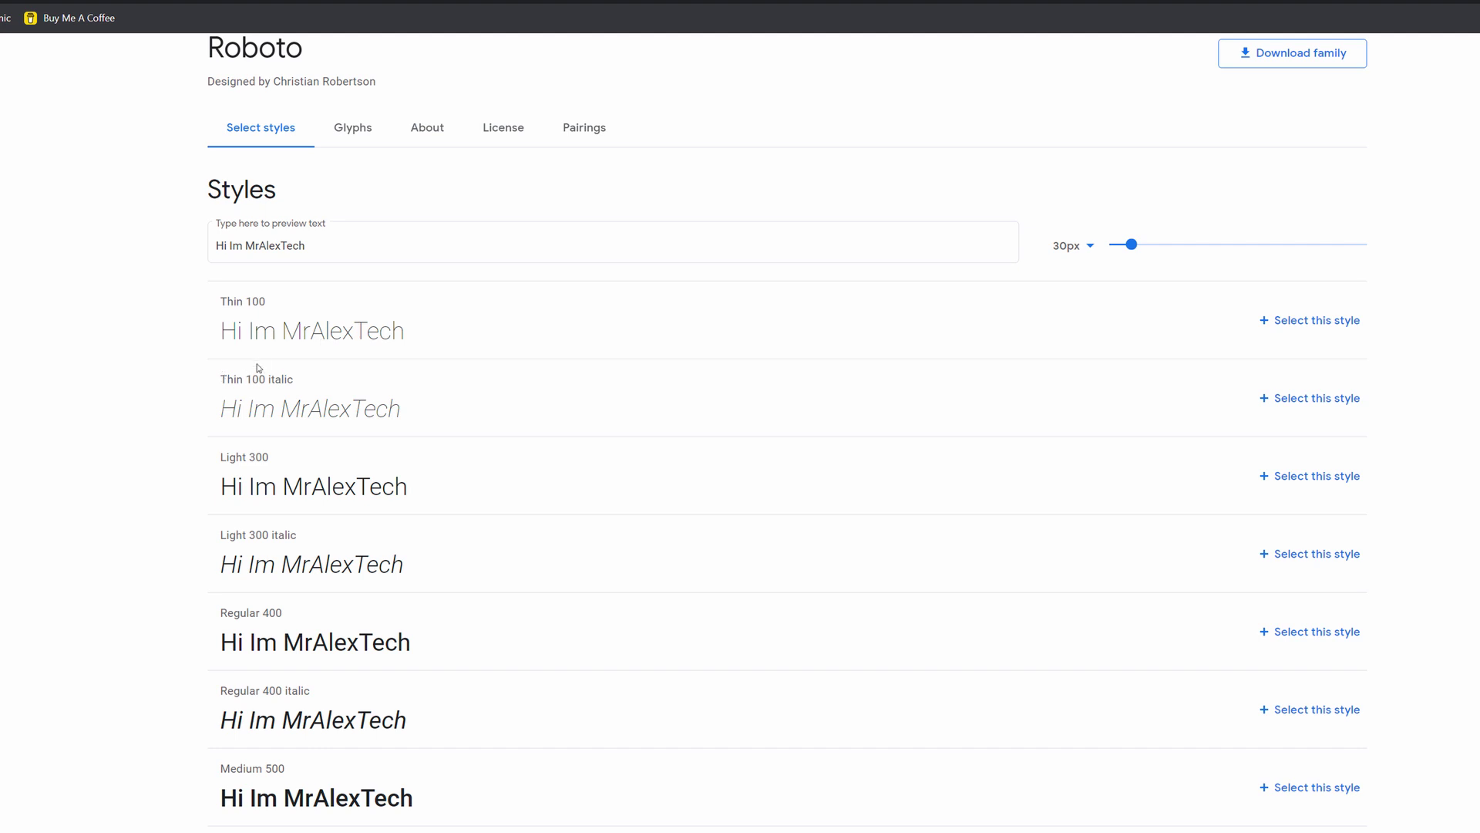
pyautogui.scroll(-1, 340, 449)
pyautogui.scroll(-2, 300, 435)
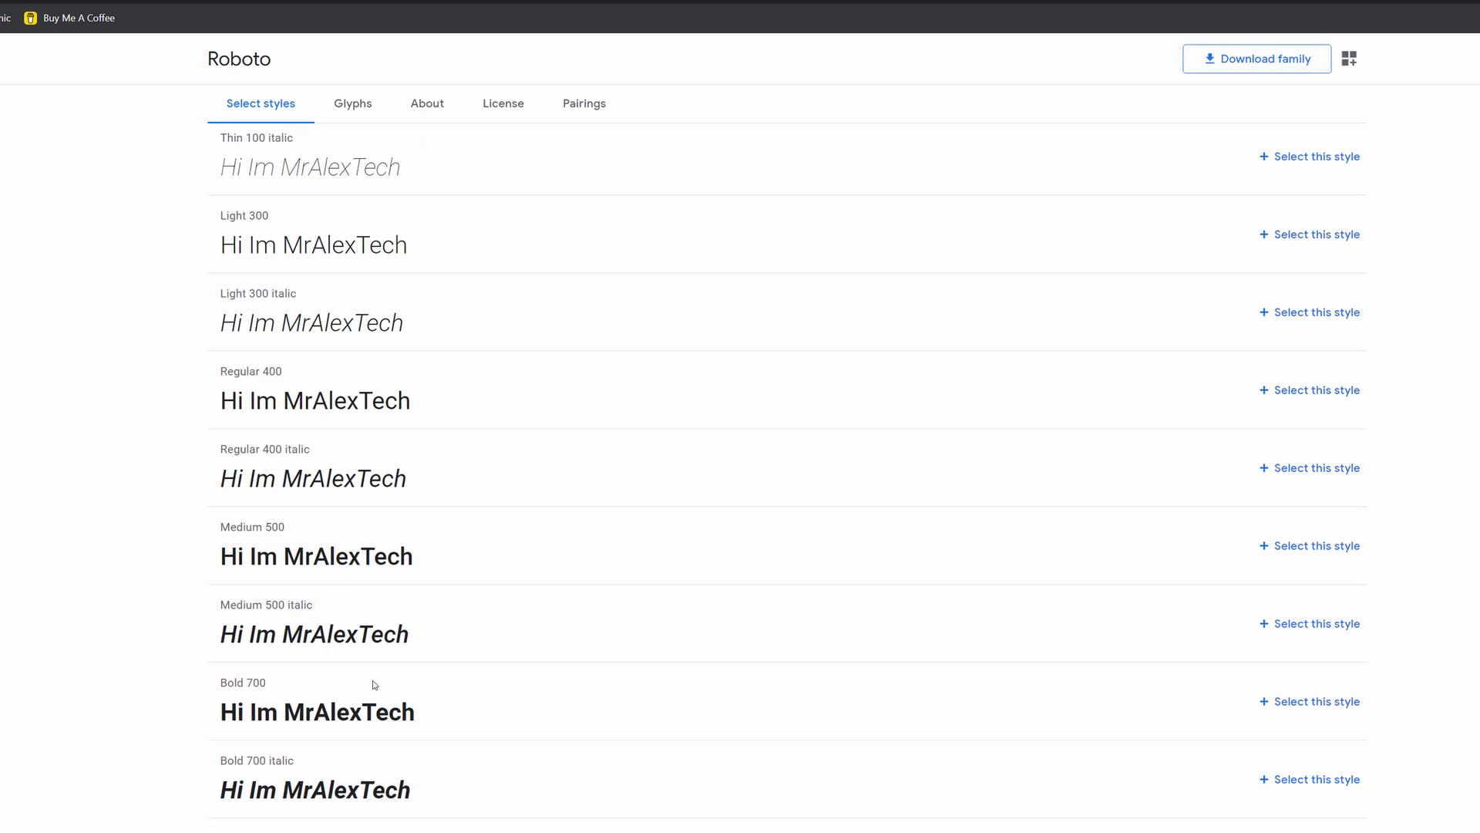
pyautogui.scroll(-2, 279, 748)
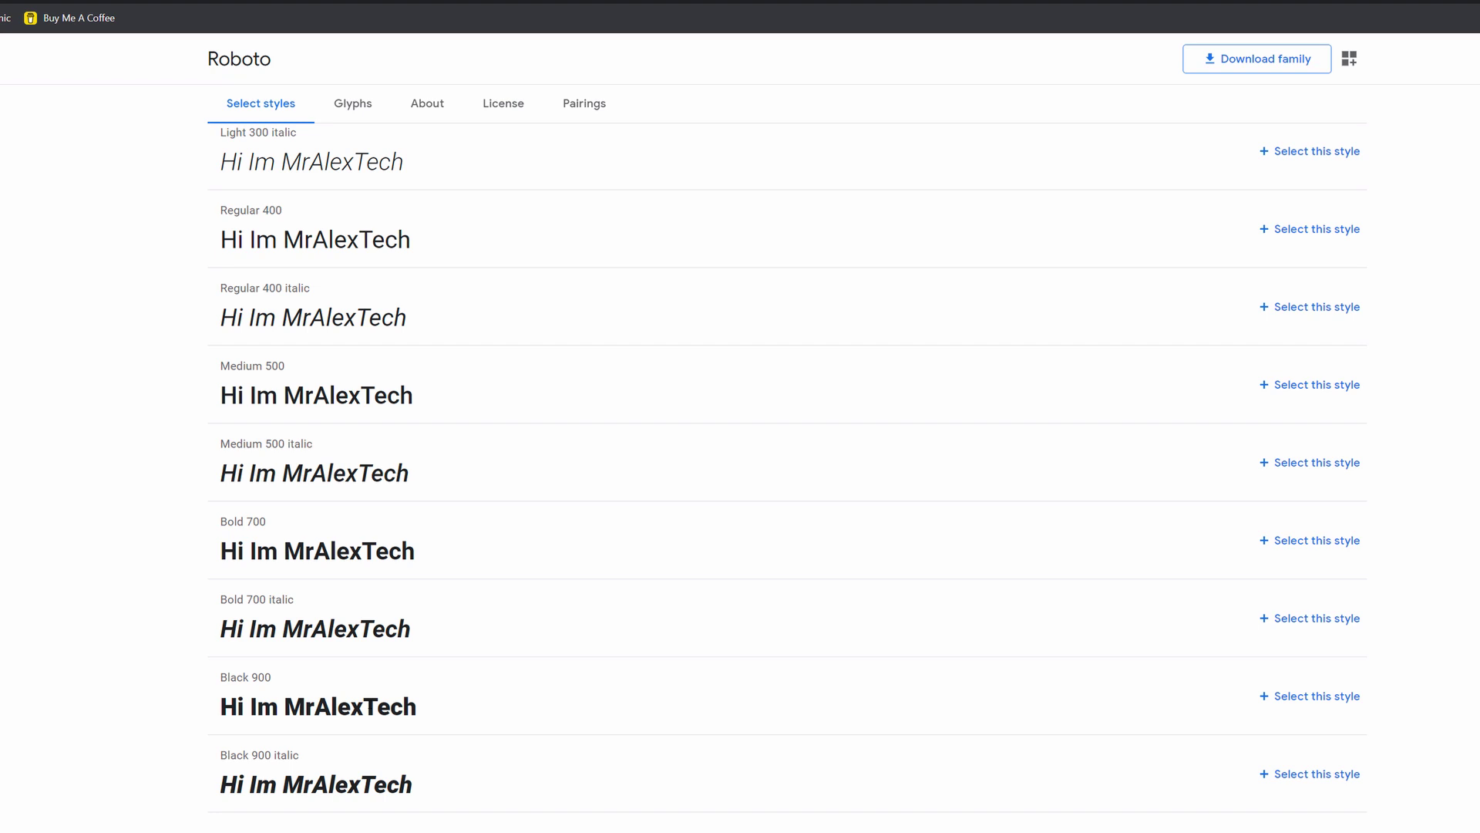
# Review Roboto's glyph set, background description and license terms.
pyautogui.scroll(-7, 421, 598)
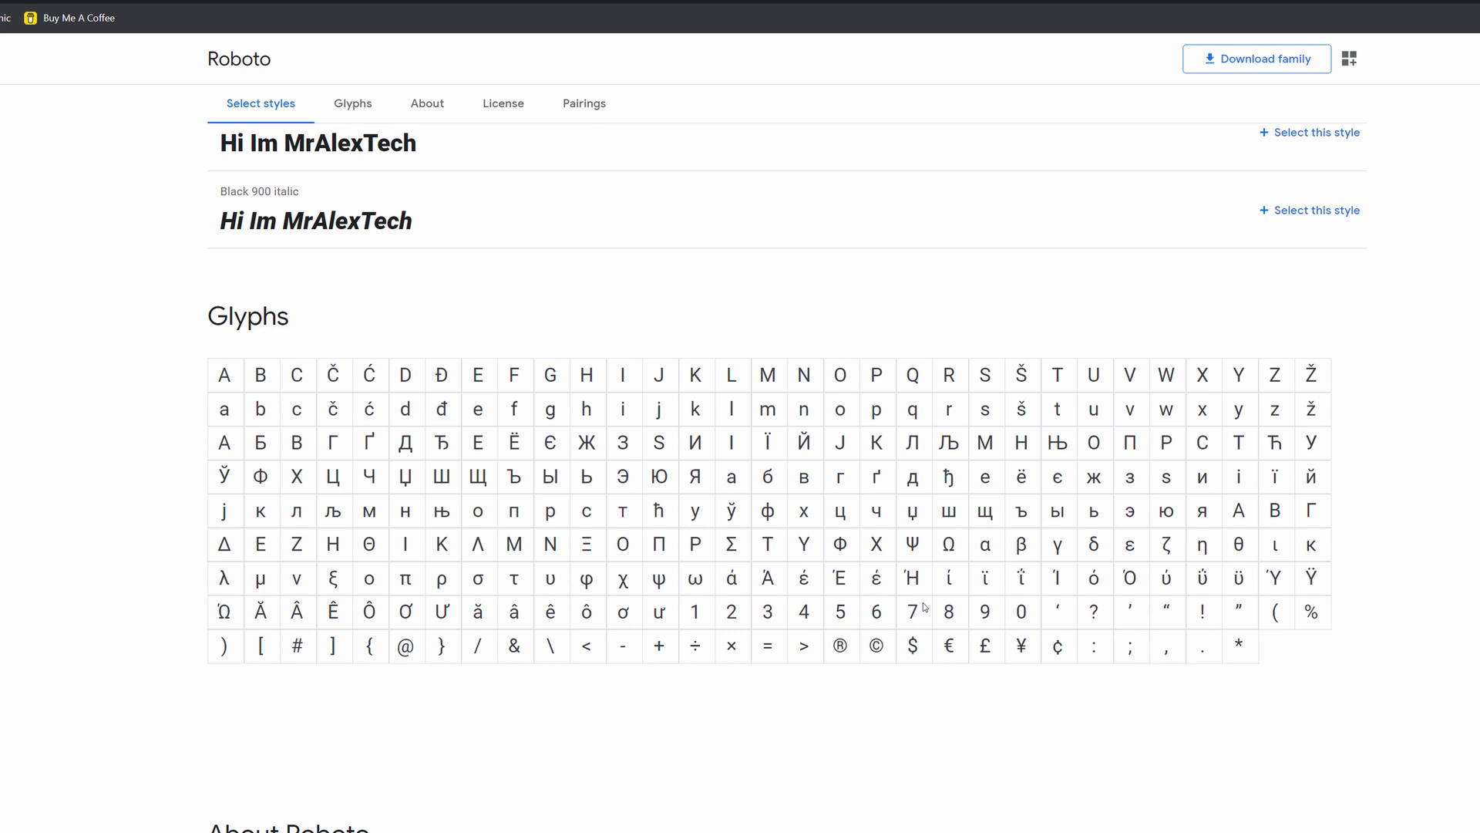
pyautogui.scroll(-6, 737, 558)
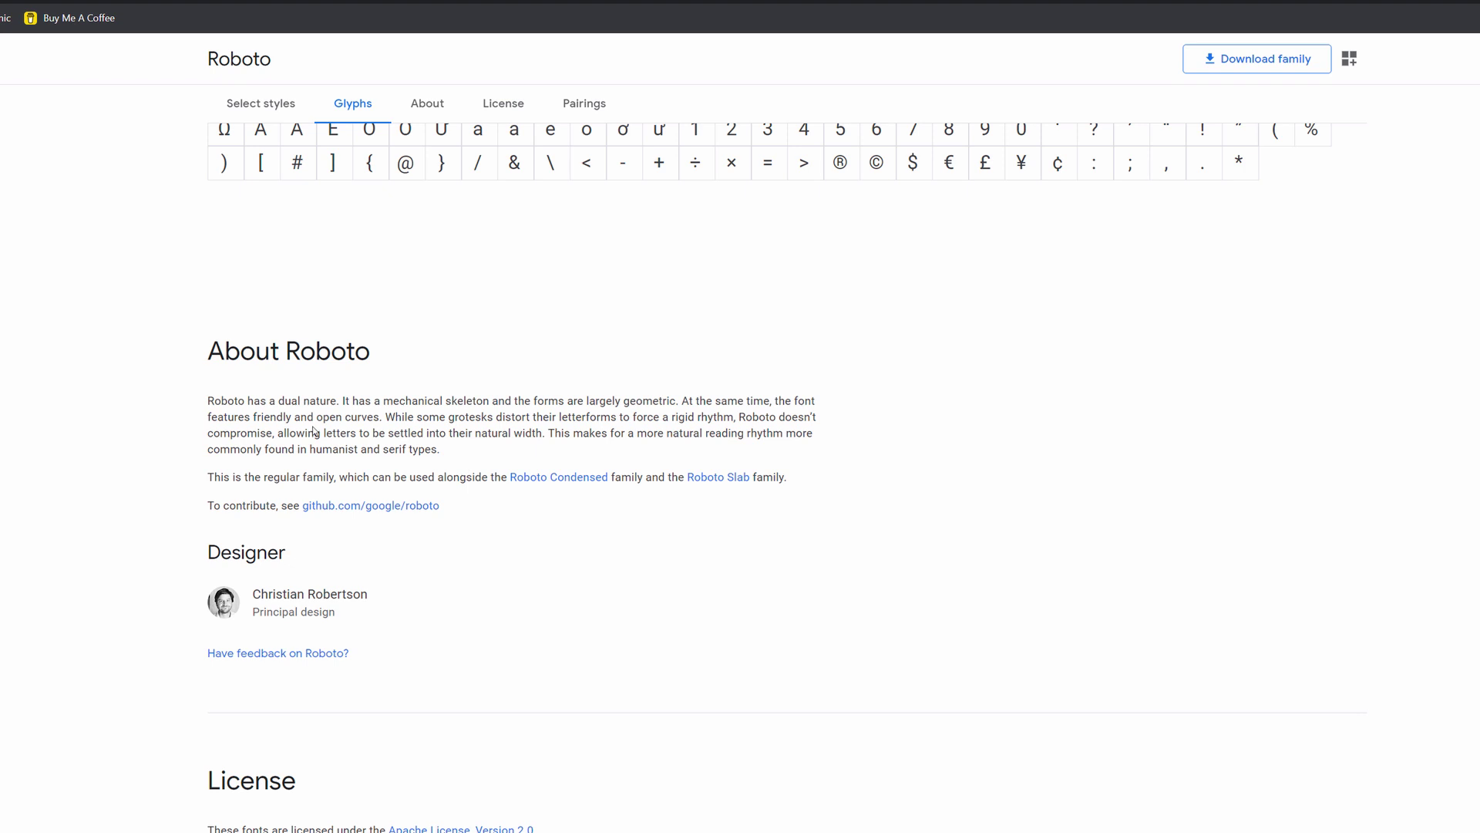
pyautogui.scroll(-4, 314, 428)
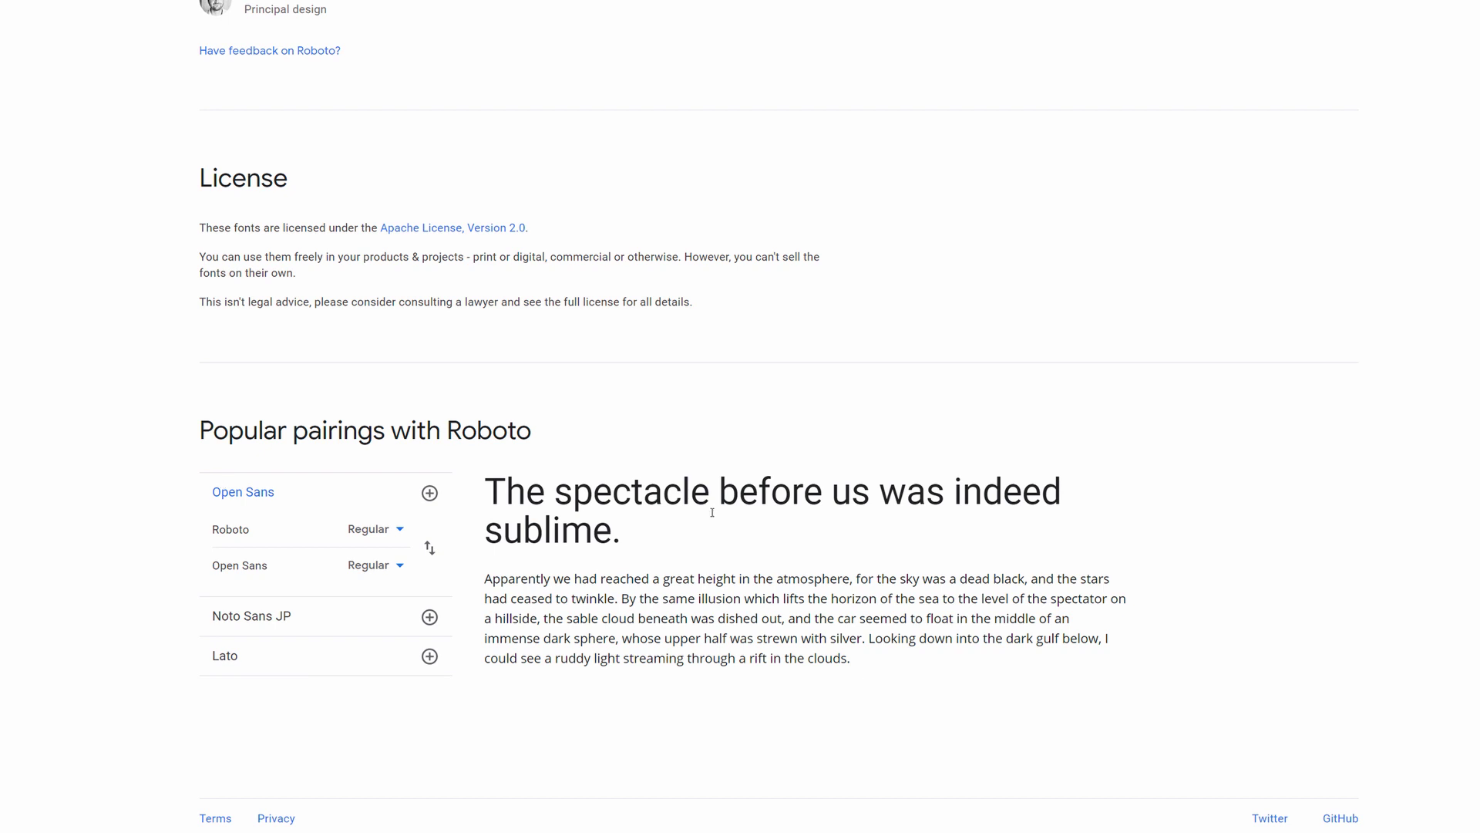
# Examine the sample heading and paragraph, and preview the Roboto pairings with Noto Sans JP and Lato.
pyautogui.moveTo(486, 493); pyautogui.dragTo(607, 534)
pyautogui.moveTo(500, 578); pyautogui.dragTo(634, 619)
pyautogui.click(653, 619)
pyautogui.click(243, 617)
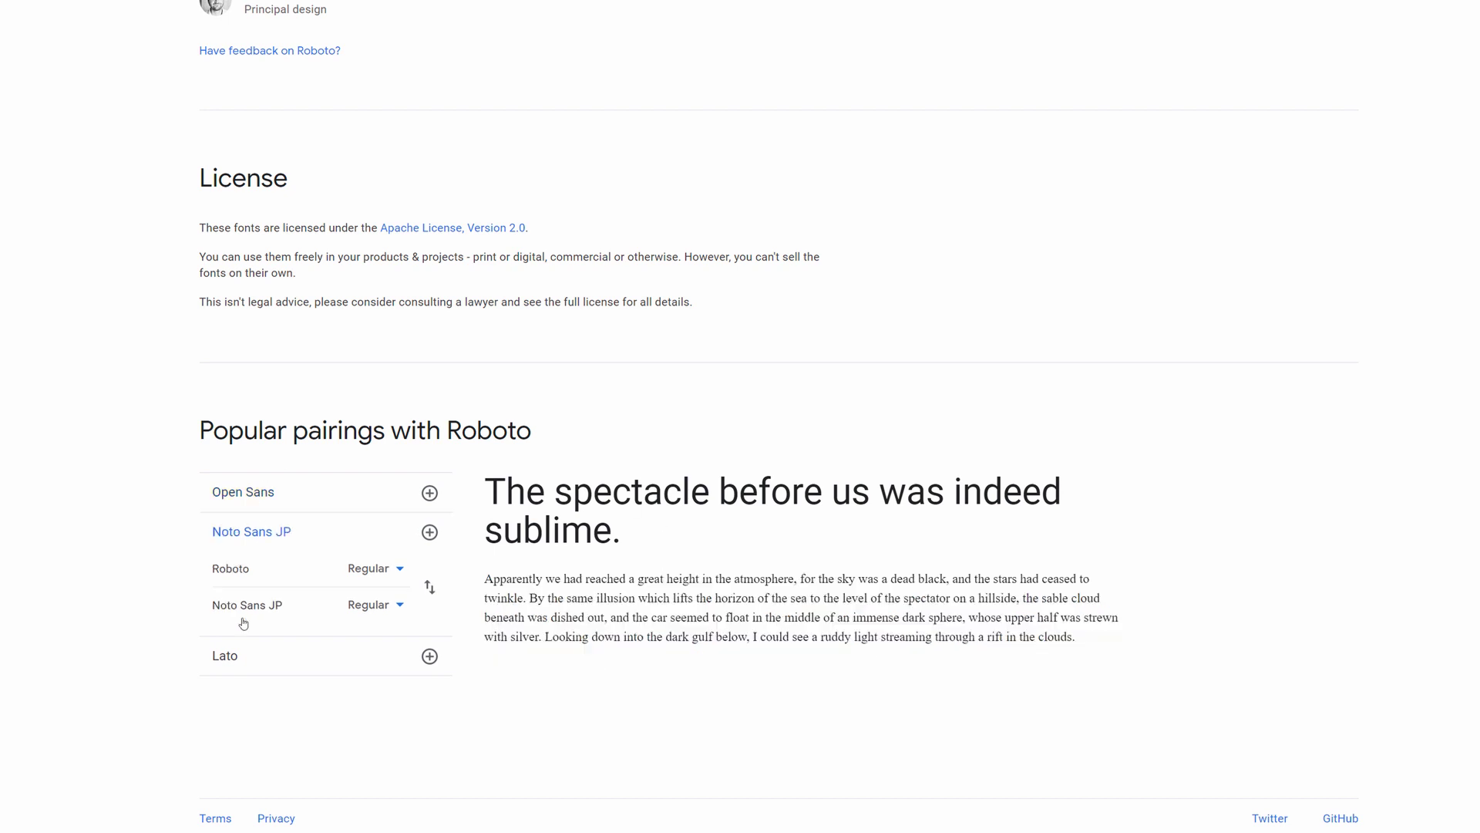
pyautogui.click(229, 657)
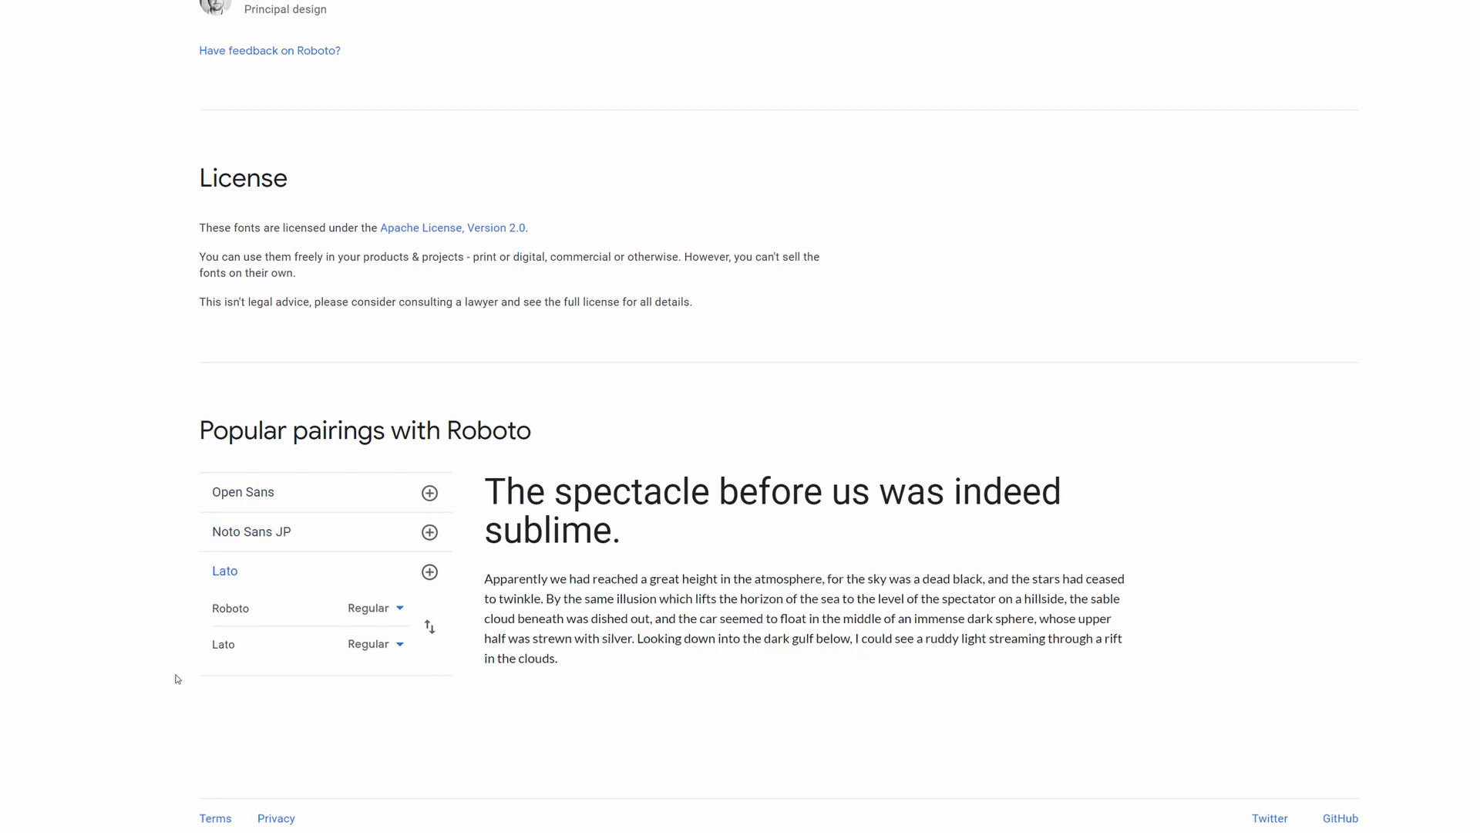
# Download the whole Roboto family and show Roboto.zip in its download folder.
pyautogui.scroll(20, 177, 679)
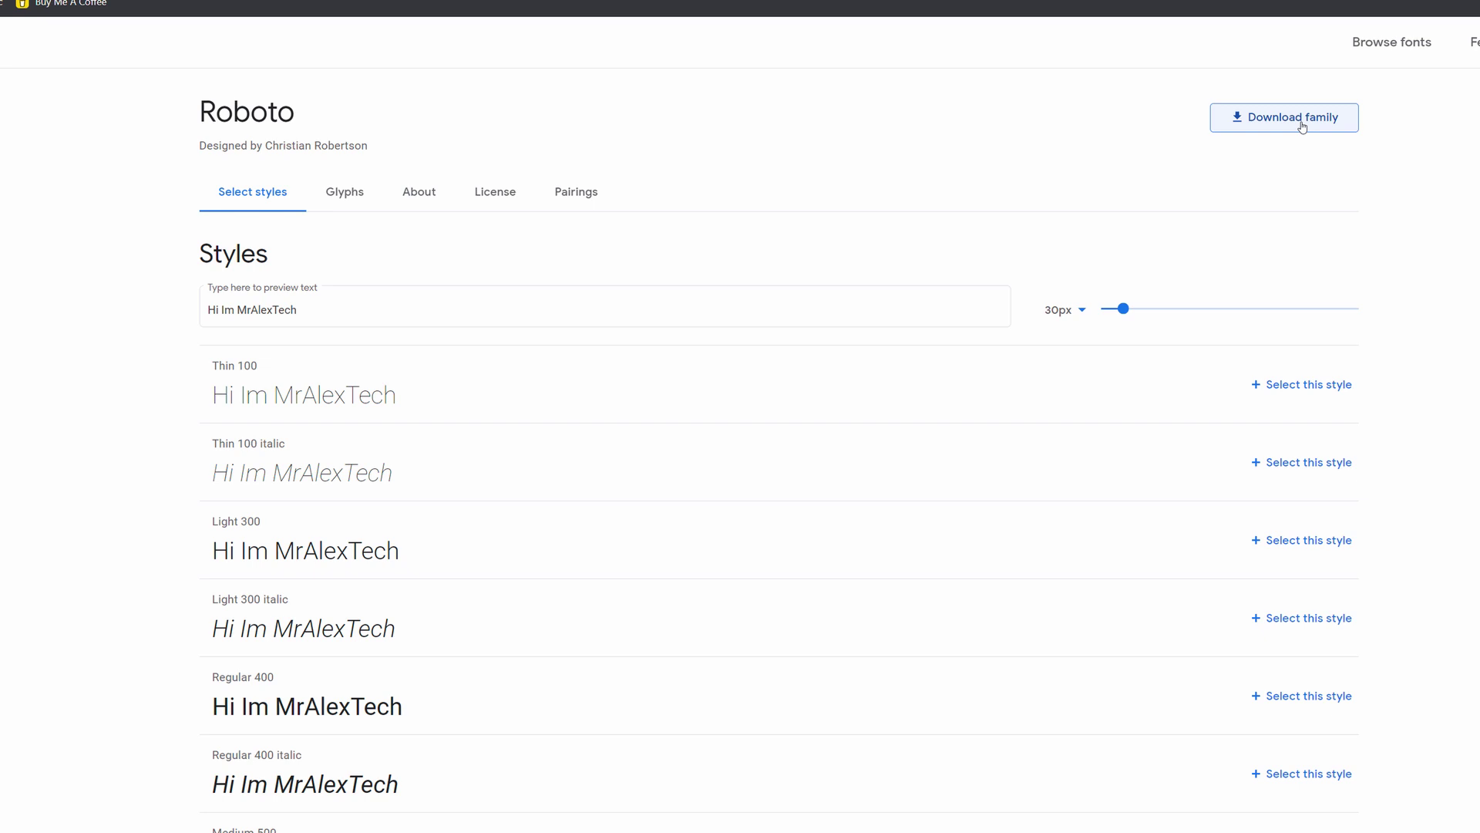
pyautogui.click(1301, 126)
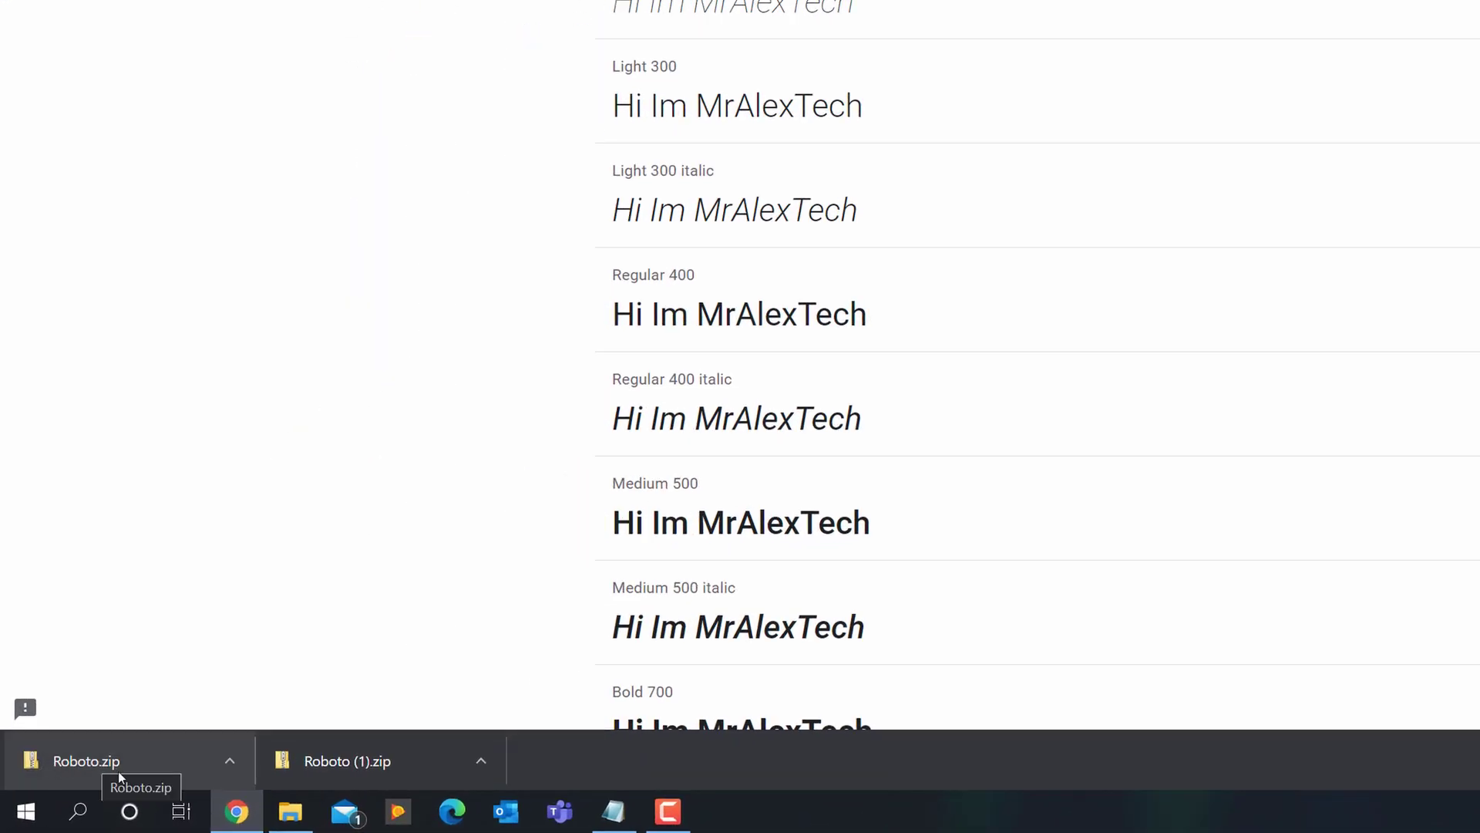
pyautogui.click(127, 773)
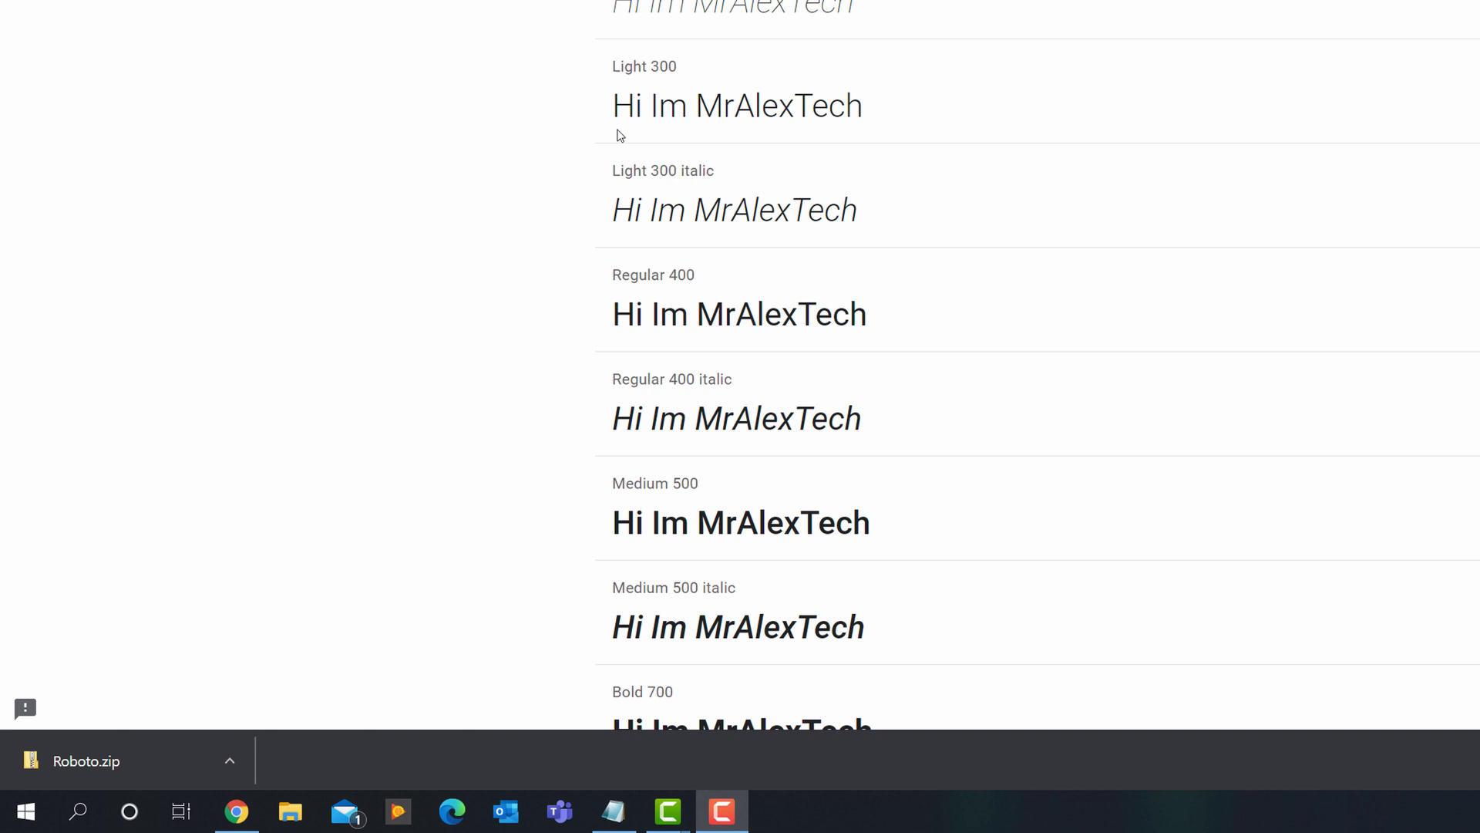
pyautogui.click(225, 761)
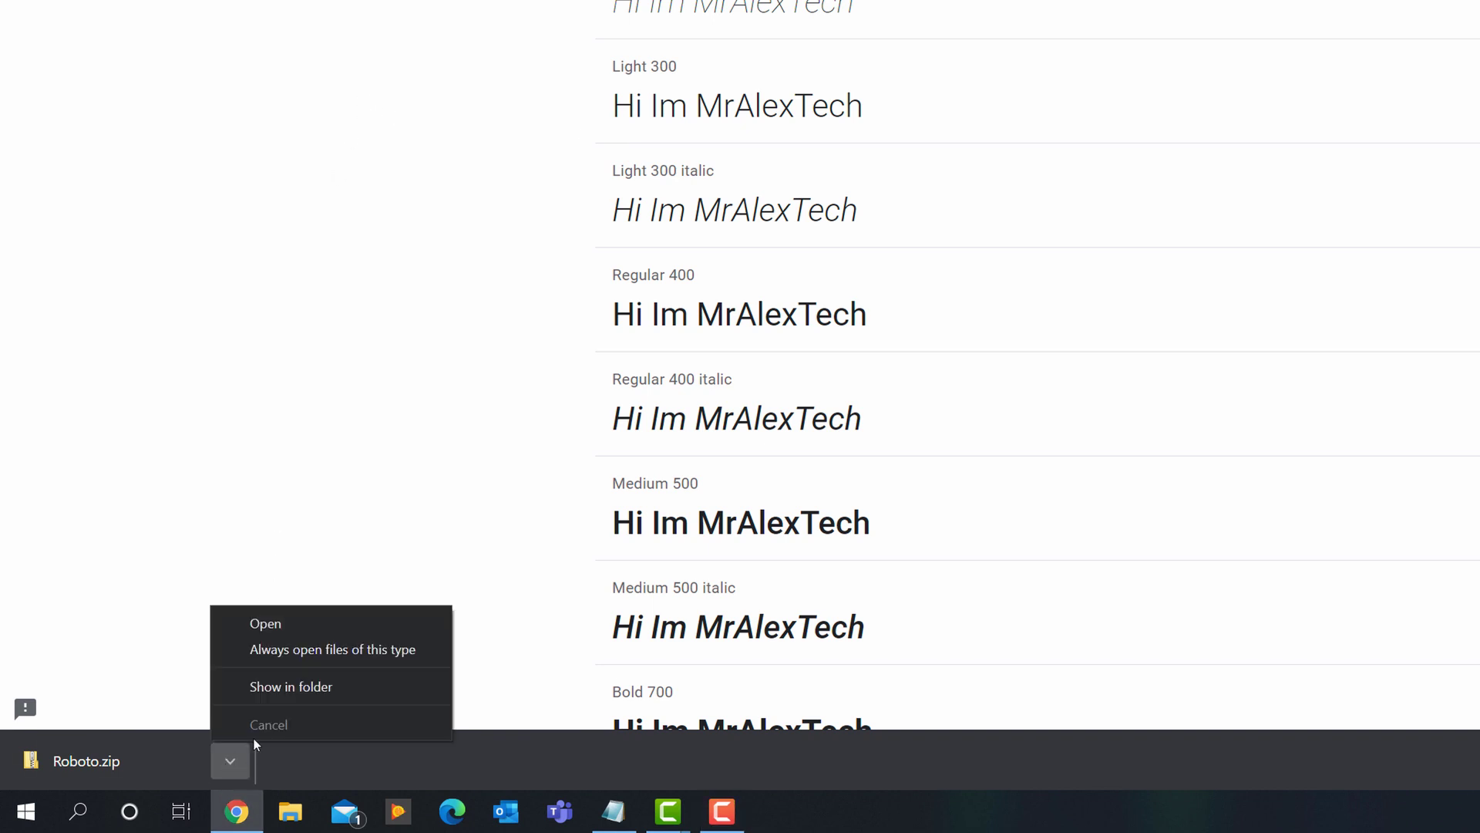
pyautogui.click(276, 688)
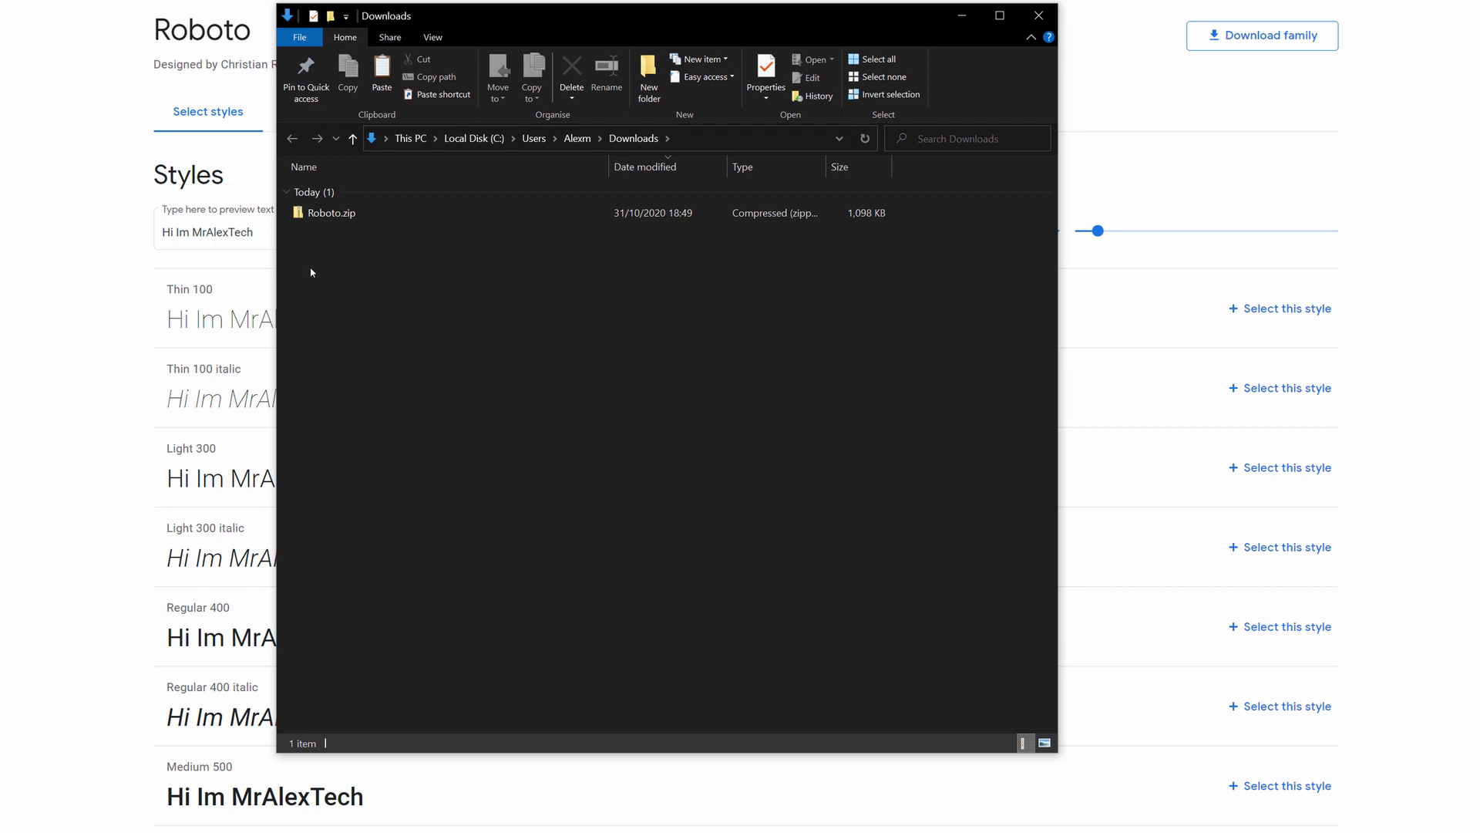
# Extract all files from Roboto.zip into a Roboto folder inside Downloads.
pyautogui.click(323, 216)
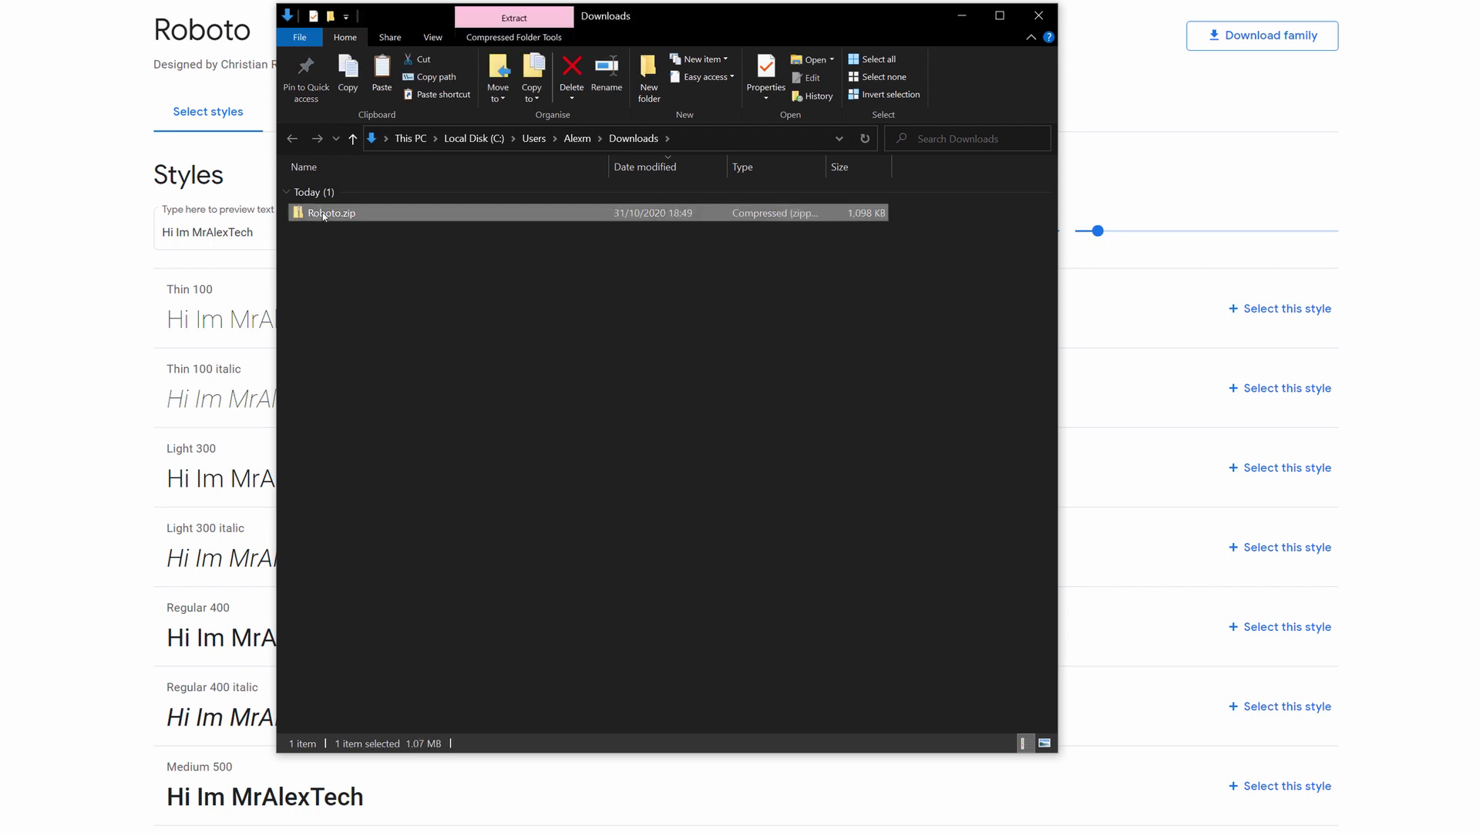
pyautogui.rightClick(323, 216)
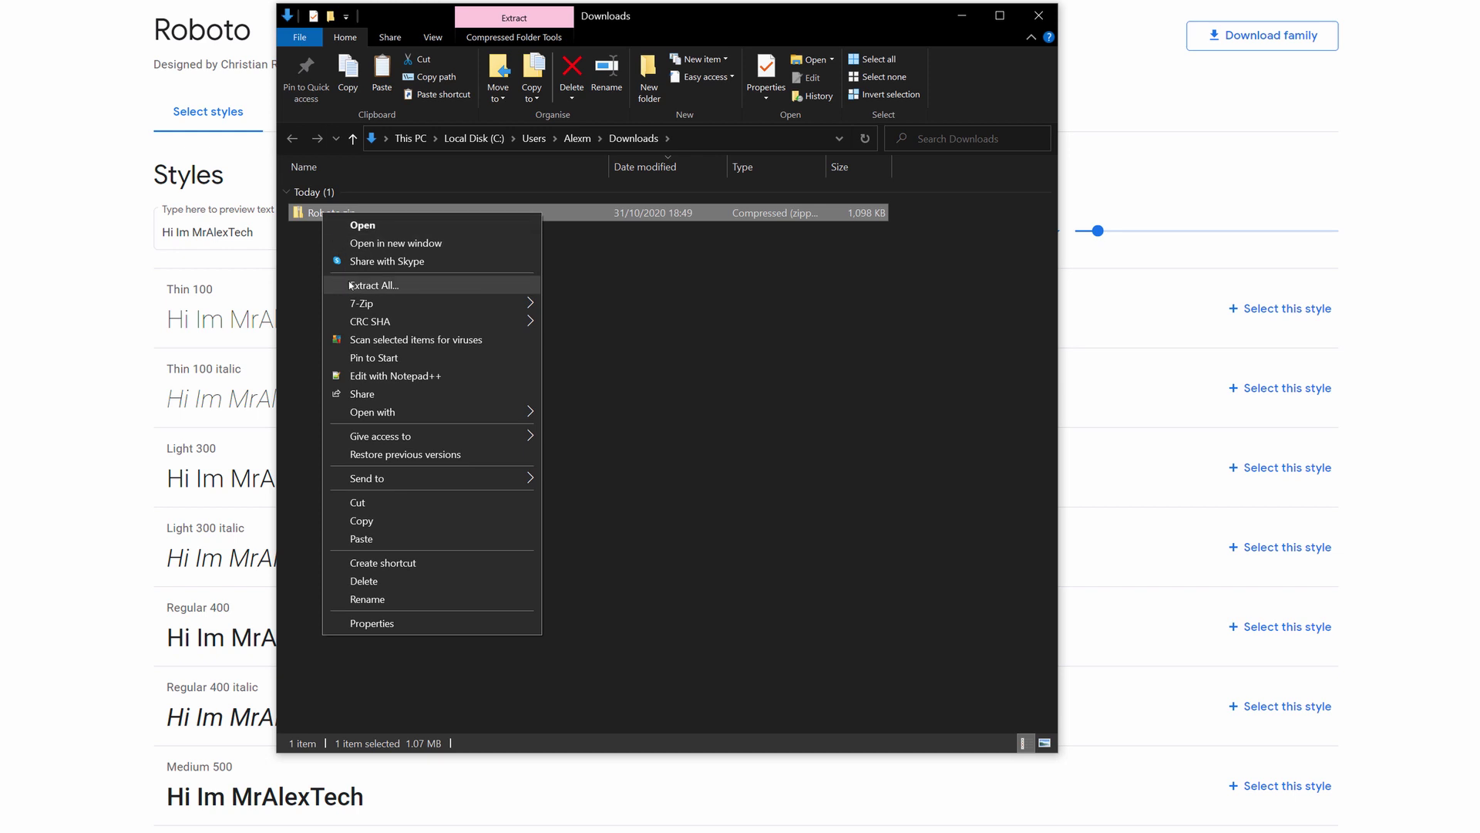
pyautogui.click(406, 287)
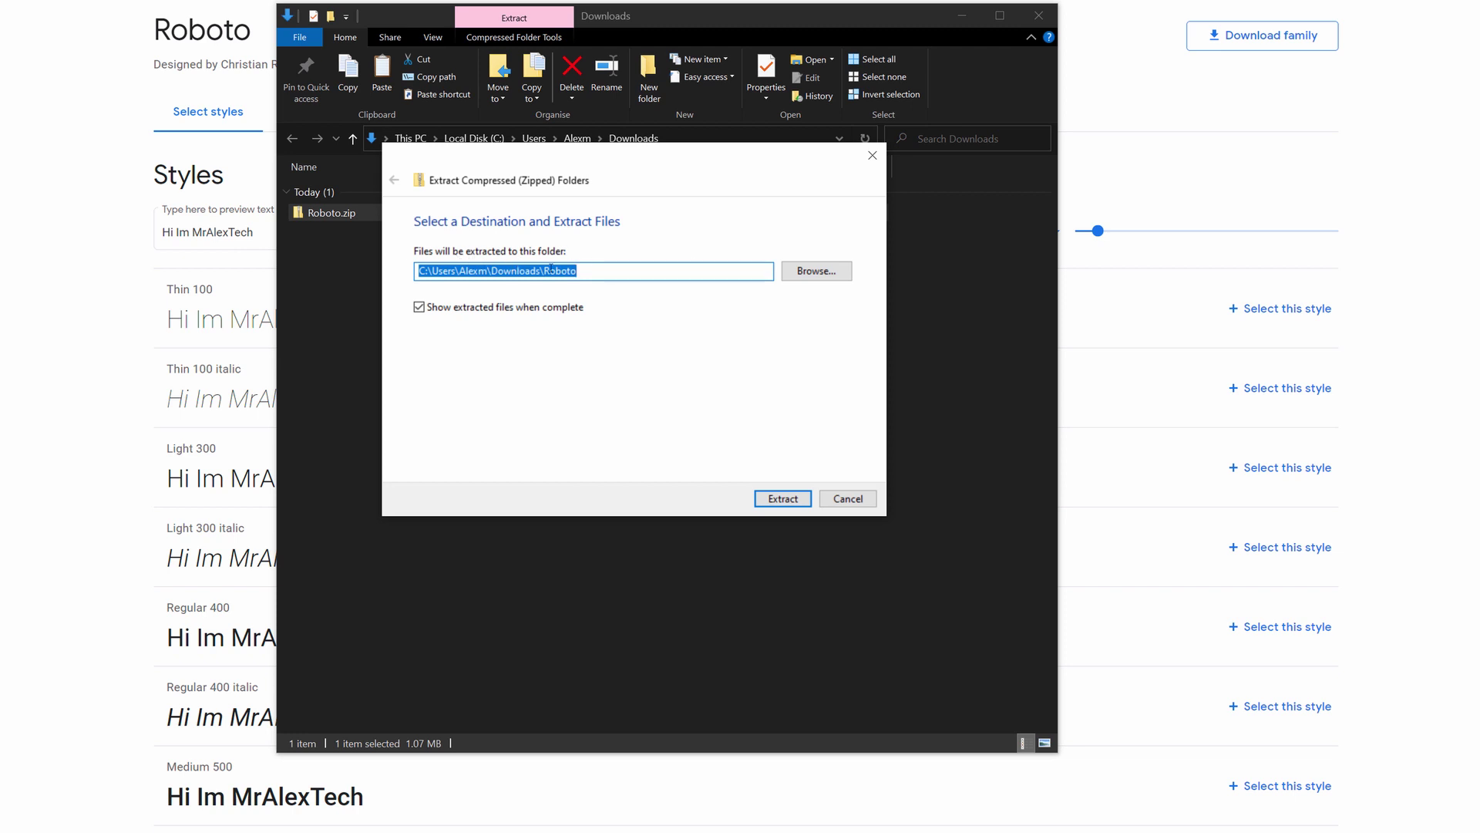
pyautogui.click(784, 498)
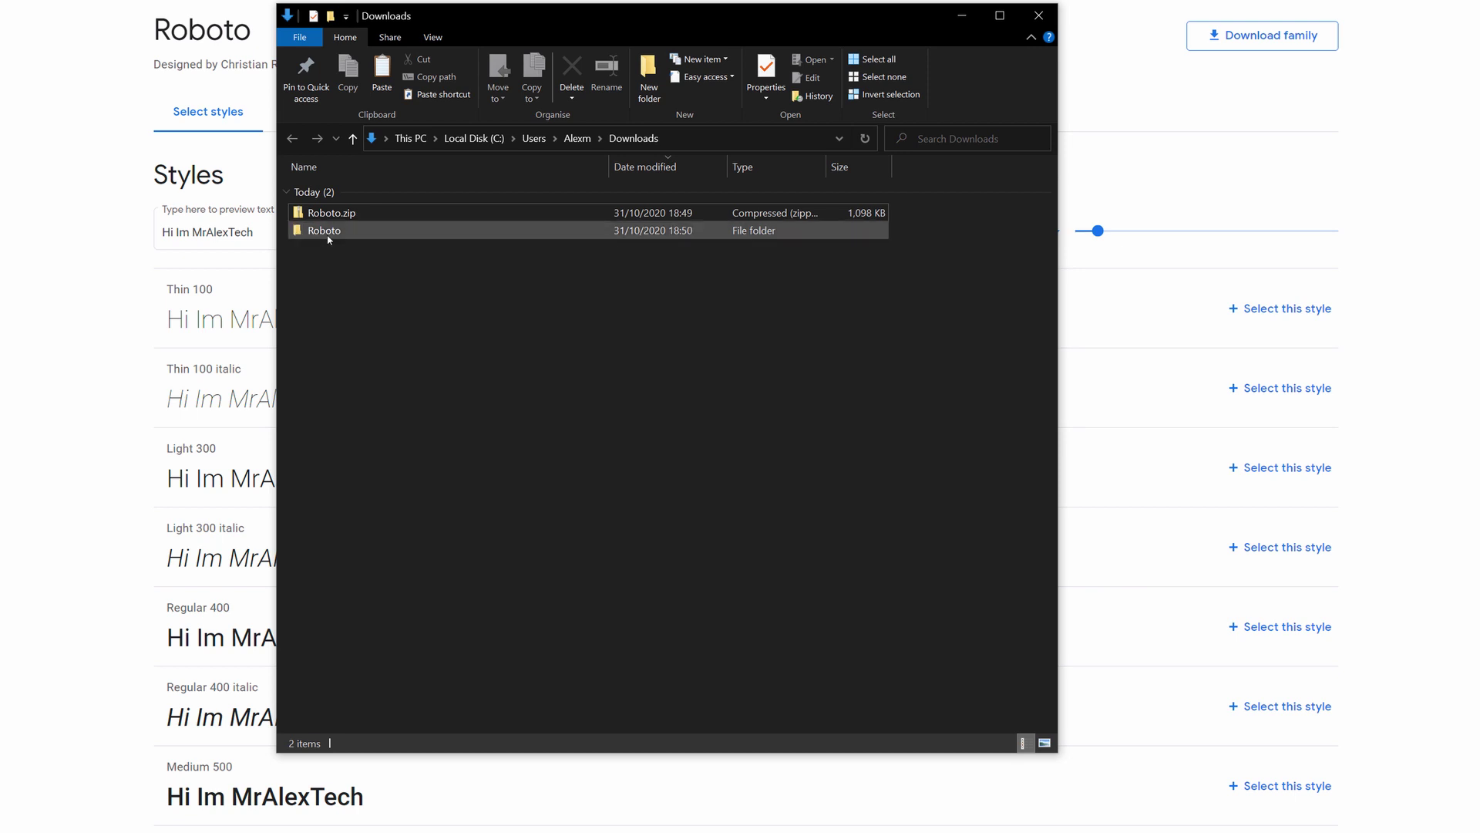
# Open the extracted Roboto folder, view Roboto-Black.ttf in the font viewer, and close the viewer.
pyautogui.doubleClick(324, 230)
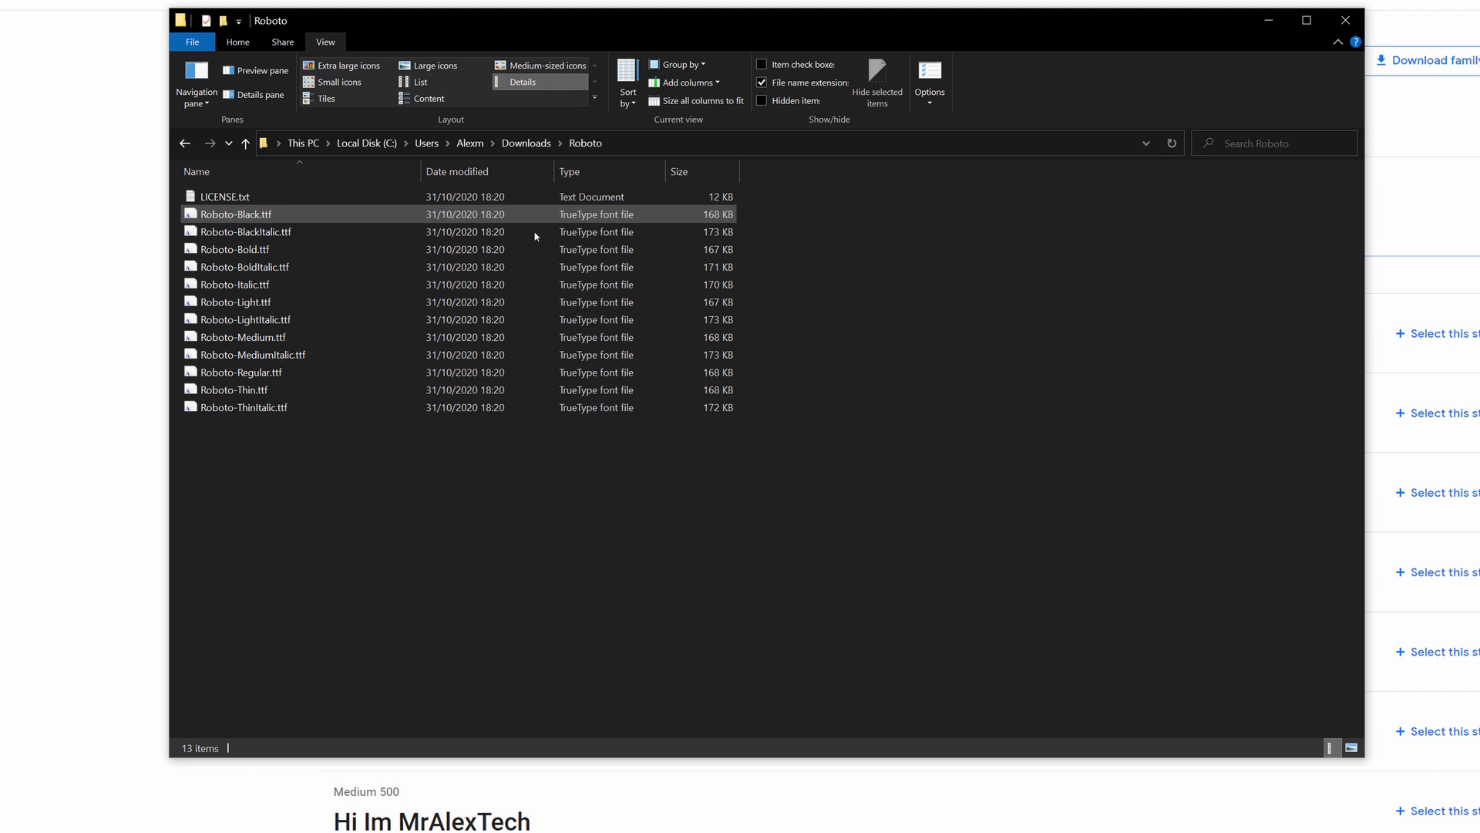
pyautogui.click(274, 216)
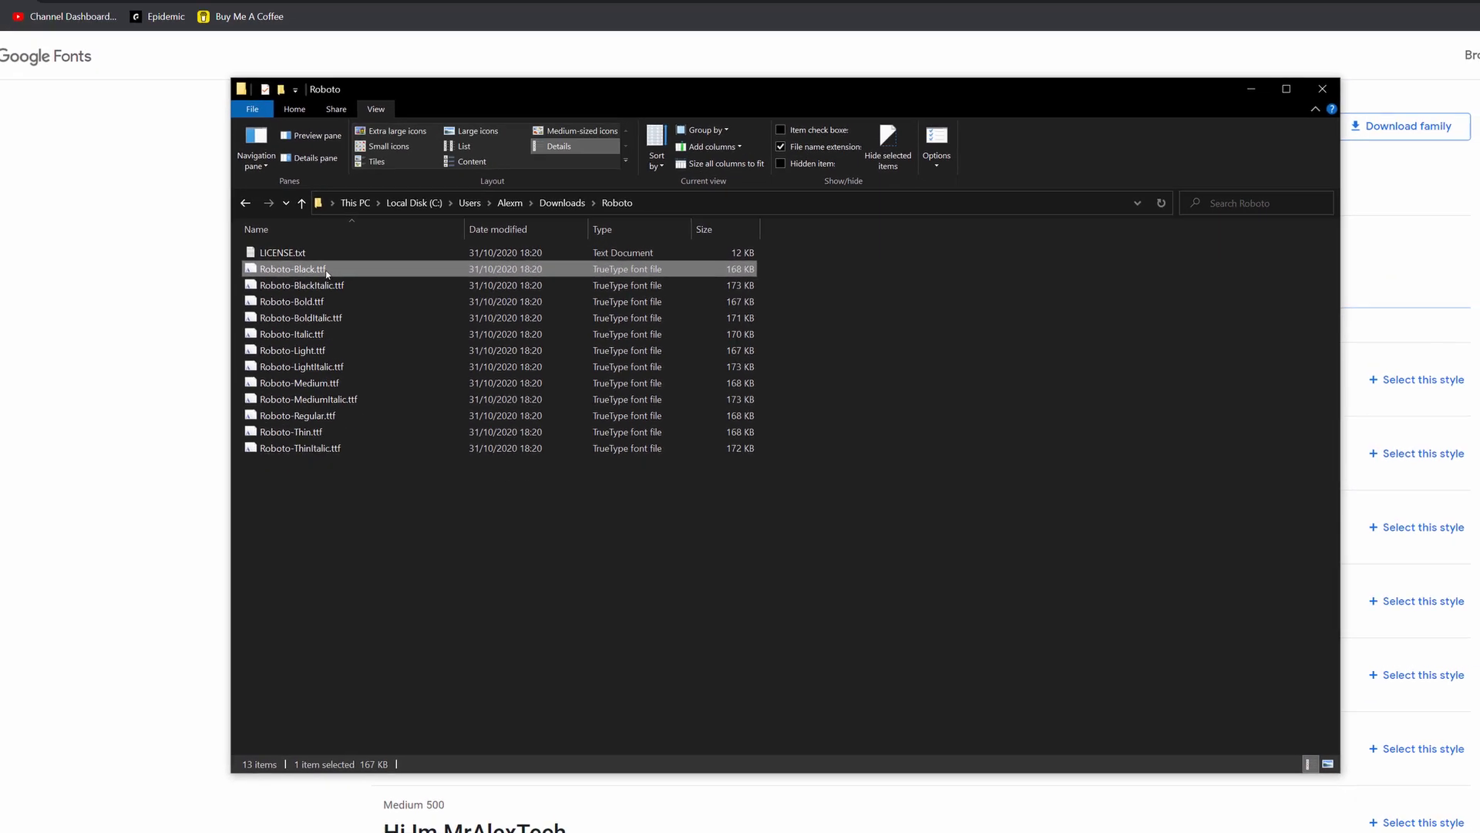
pyautogui.doubleClick(326, 272)
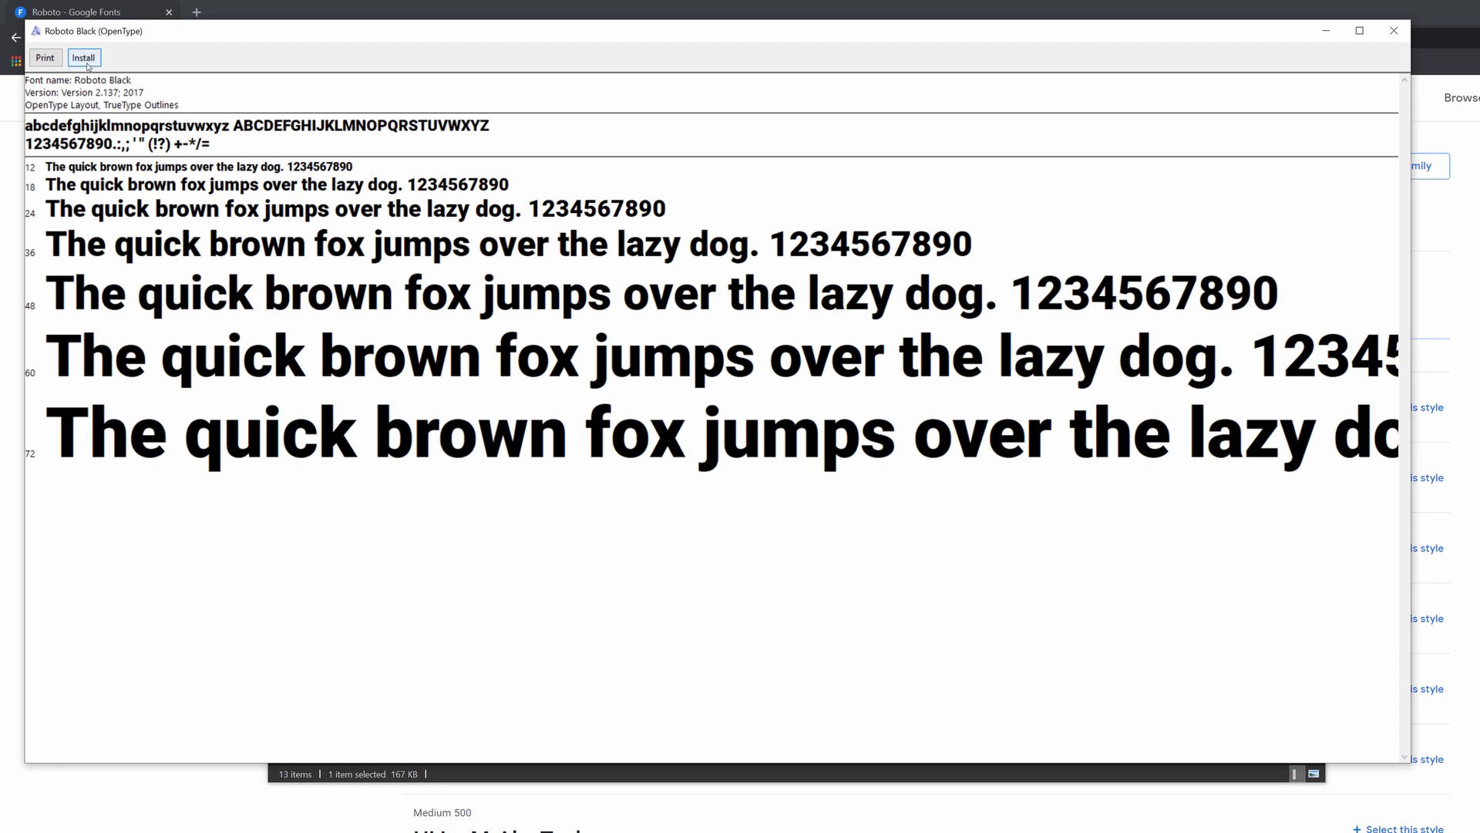
pyautogui.click(1394, 31)
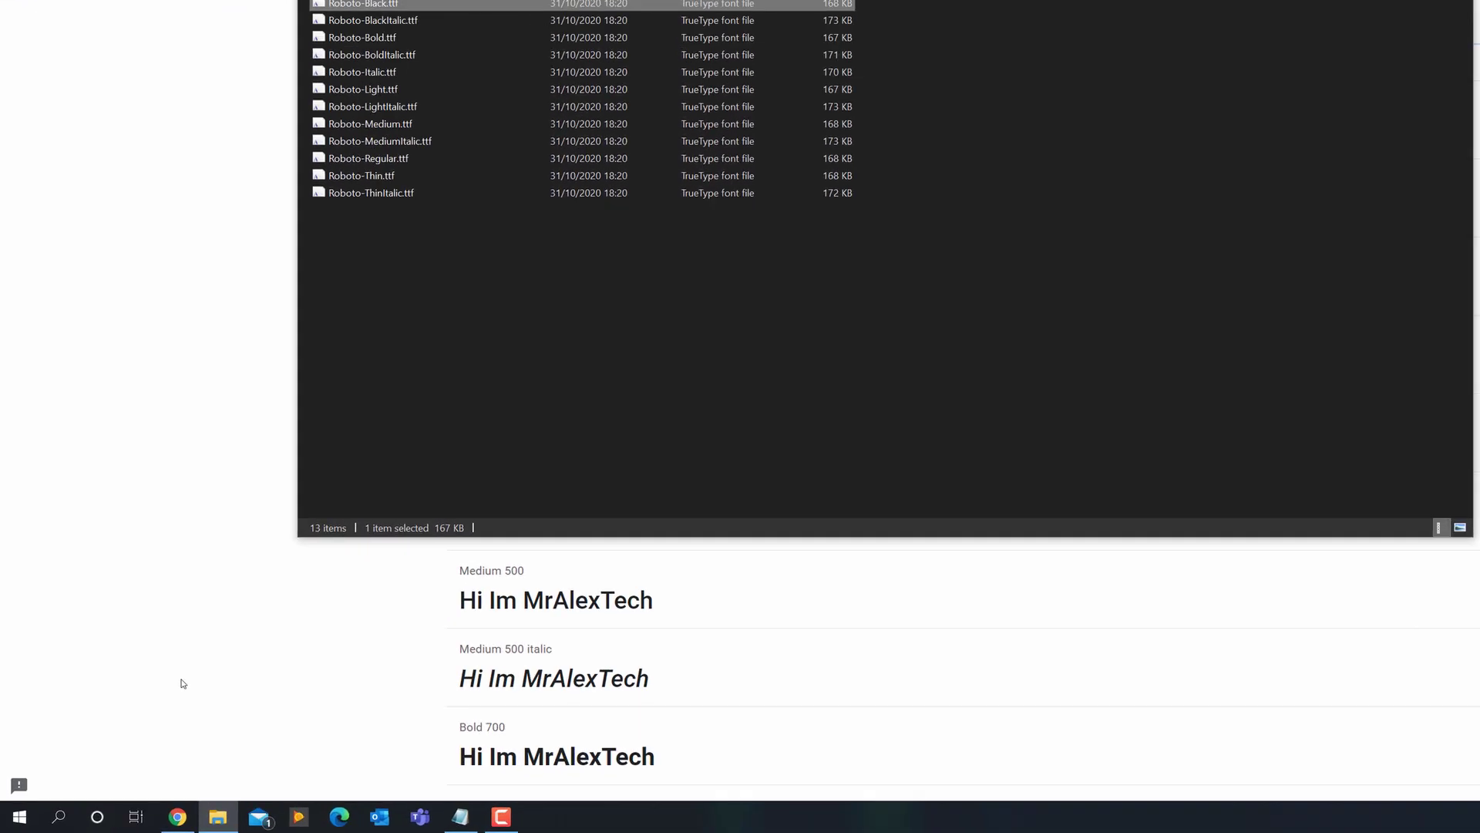
# Open Windows Settings, search for "font", and open the Font settings page.
pyautogui.rightClick(23, 812)
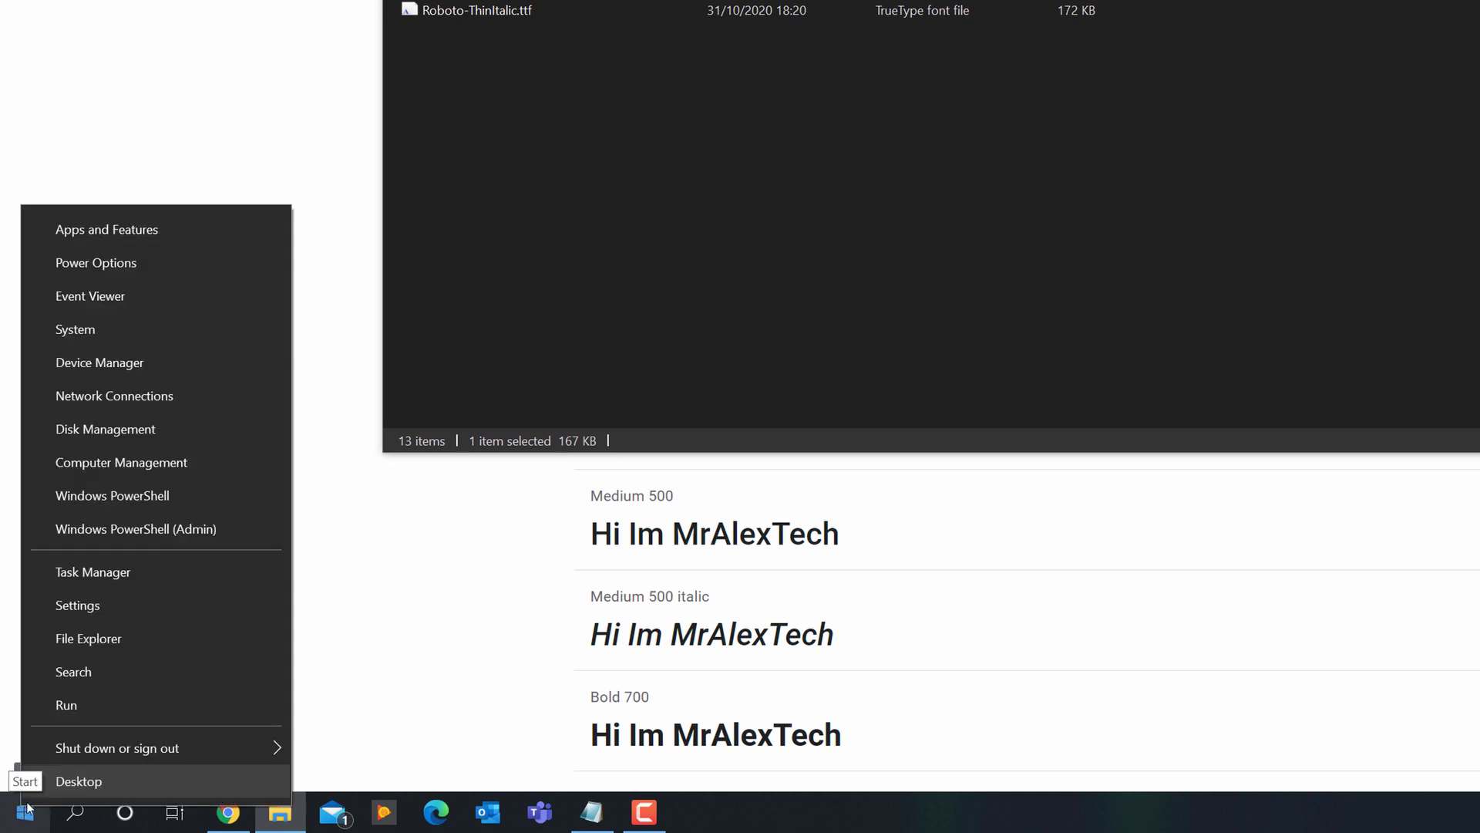
pyautogui.click(104, 606)
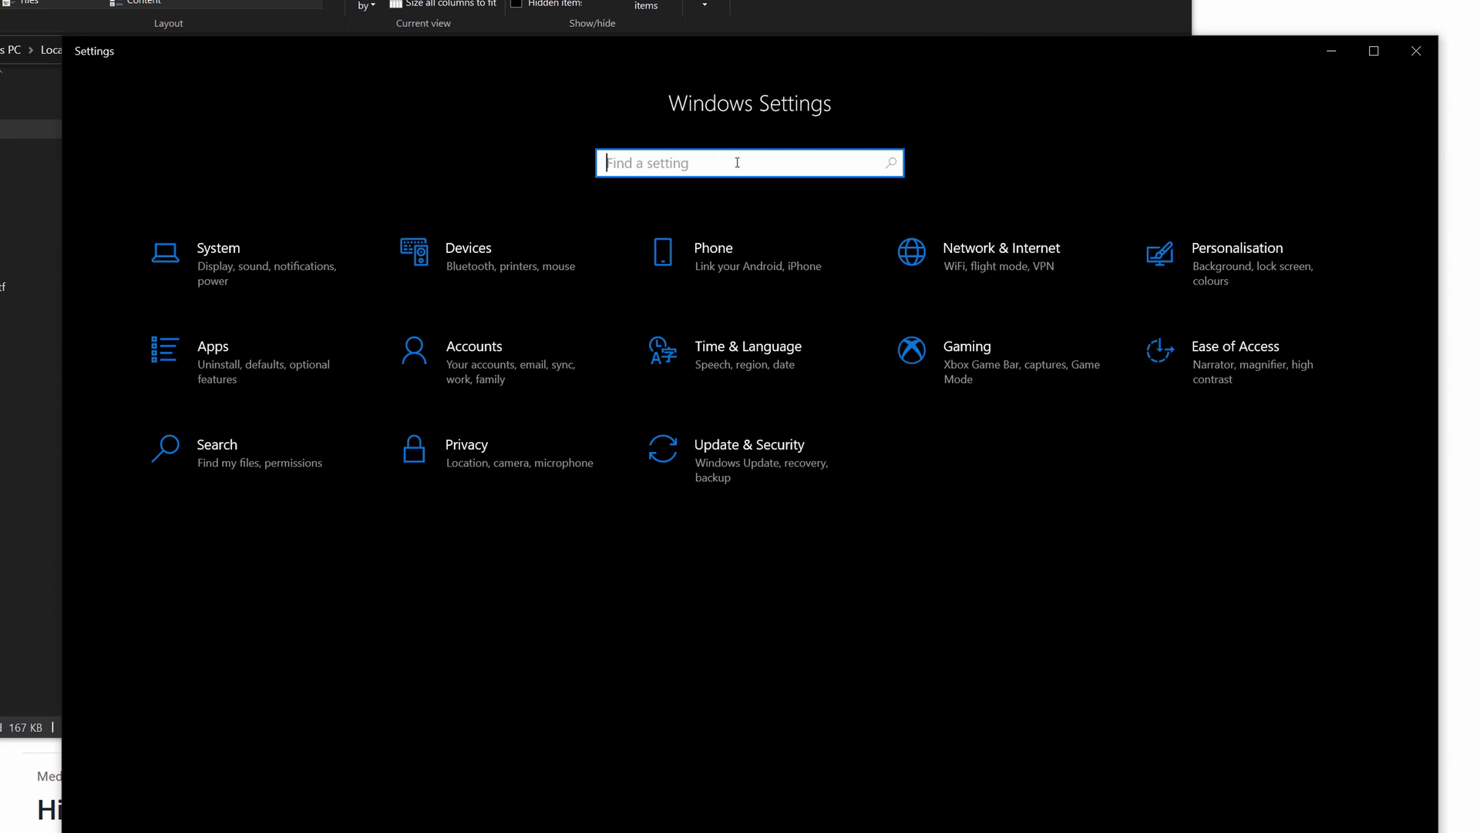
pyautogui.write('font')
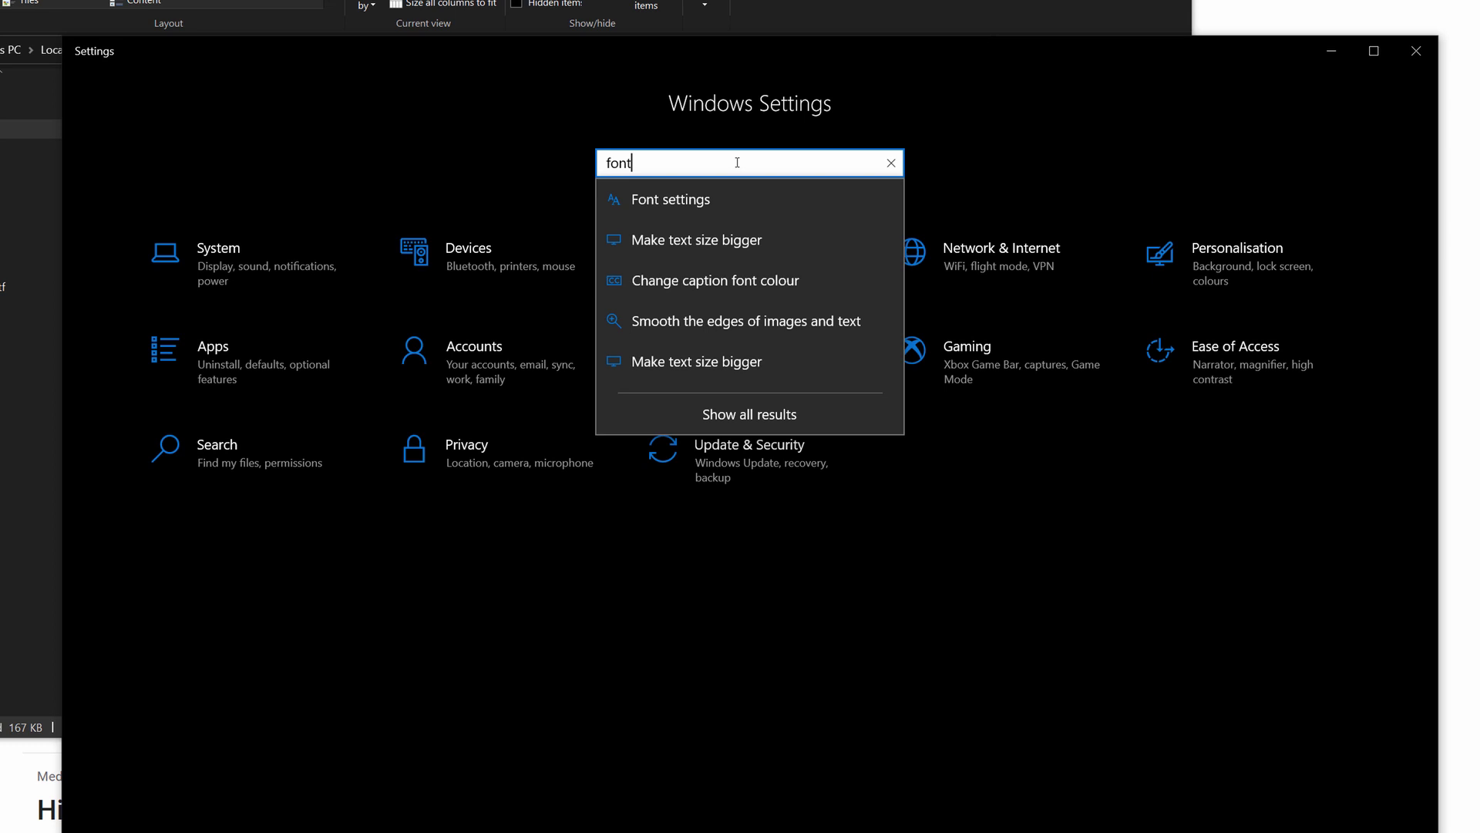
pyautogui.click(696, 202)
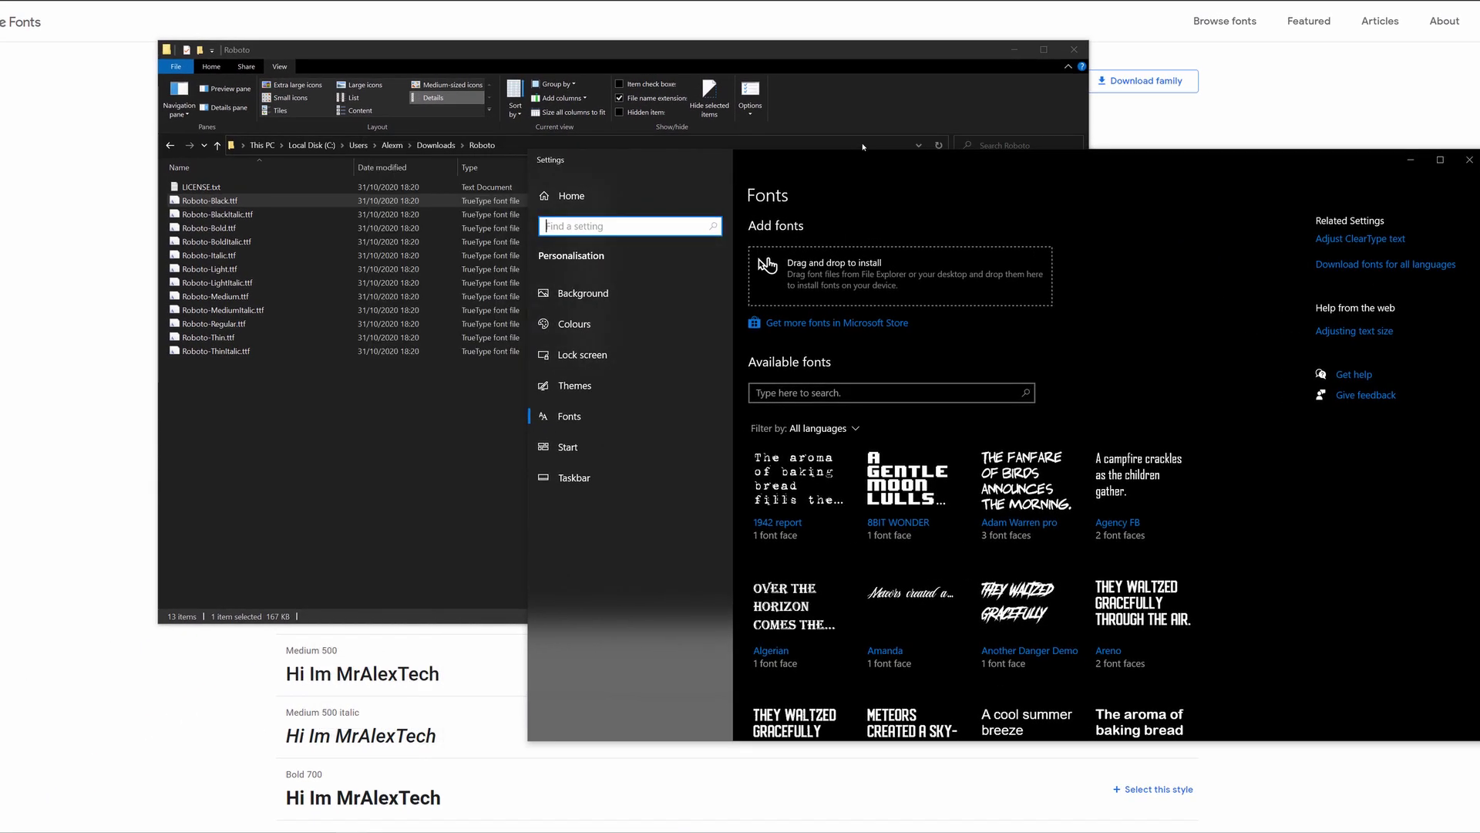
# Arrange the Settings and Roboto folder windows side by side, narrowing the folder window so the Add fonts area is uncovered.
pyautogui.moveTo(848, 158); pyautogui.dragTo(934, 122)
pyautogui.moveTo(894, 52); pyautogui.dragTo(758, 85)
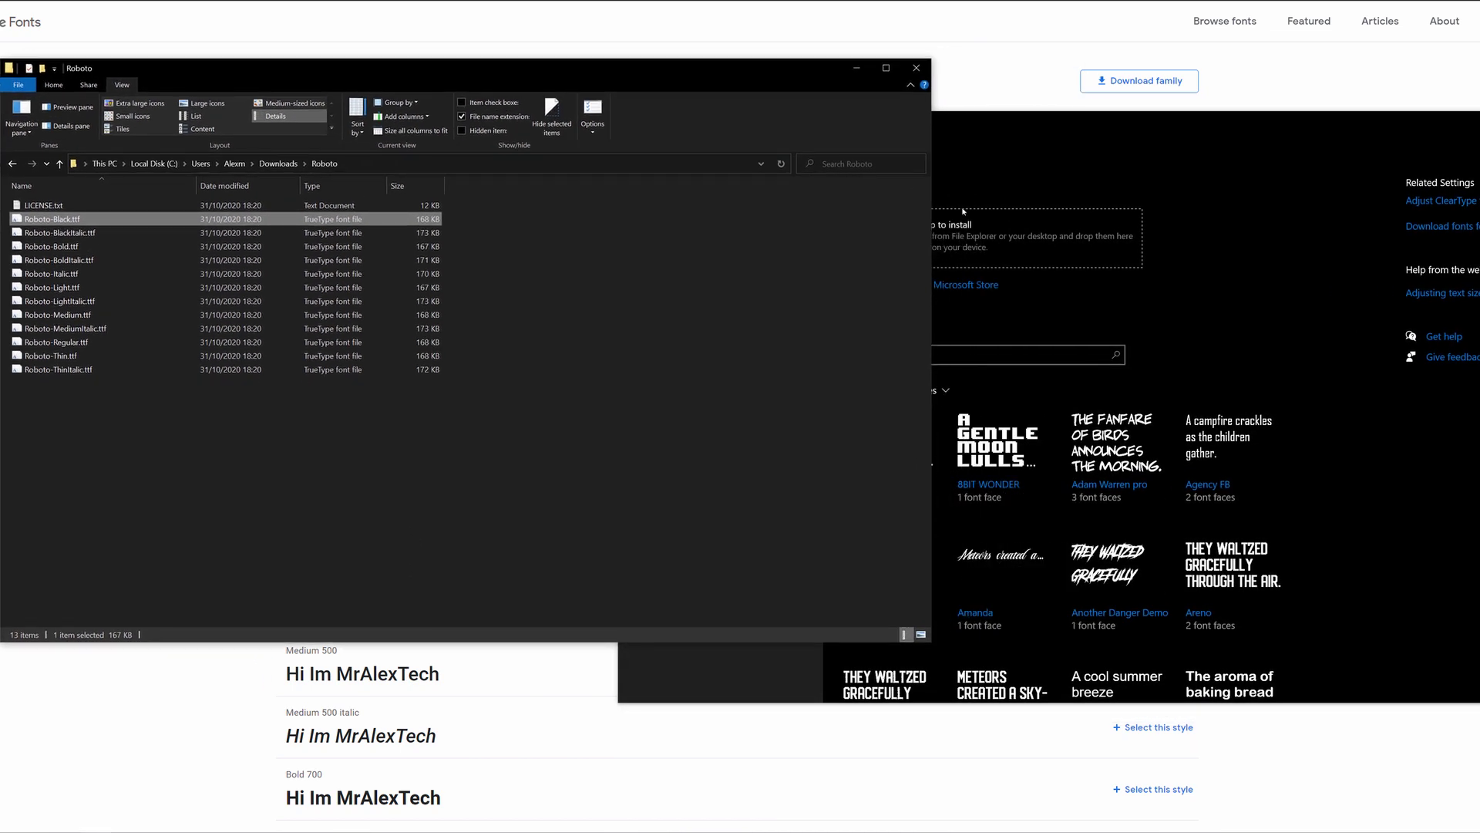
pyautogui.moveTo(931, 228); pyautogui.dragTo(609, 228)
# Select the extracted Roboto TrueType files, leaving out LICENSE.txt, and install them through the Add fonts area of Settings.
pyautogui.click(219, 494)
pyautogui.moveTo(92, 328); pyautogui.dragTo(923, 250)
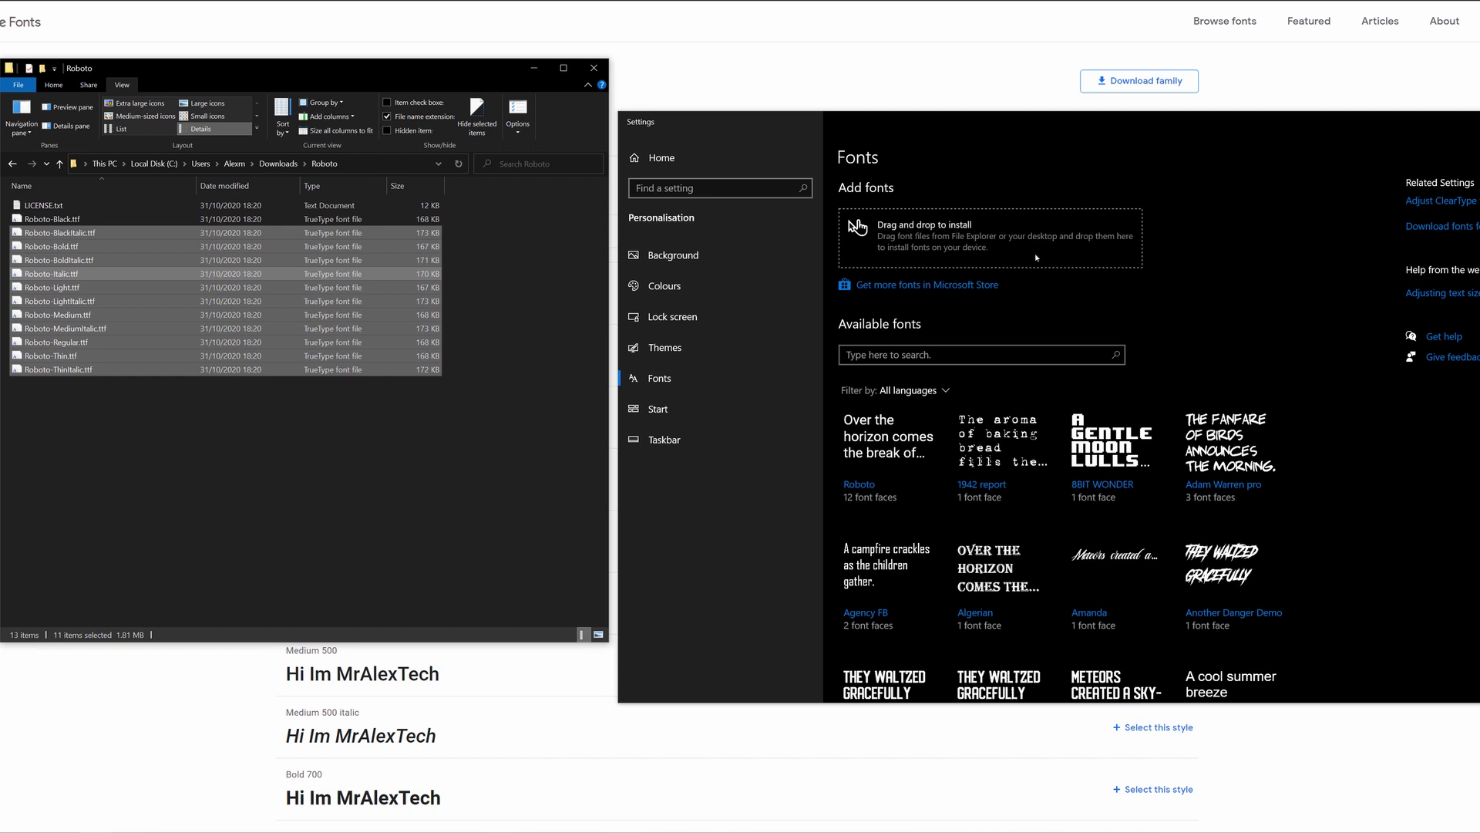
pyautogui.click(403, 477)
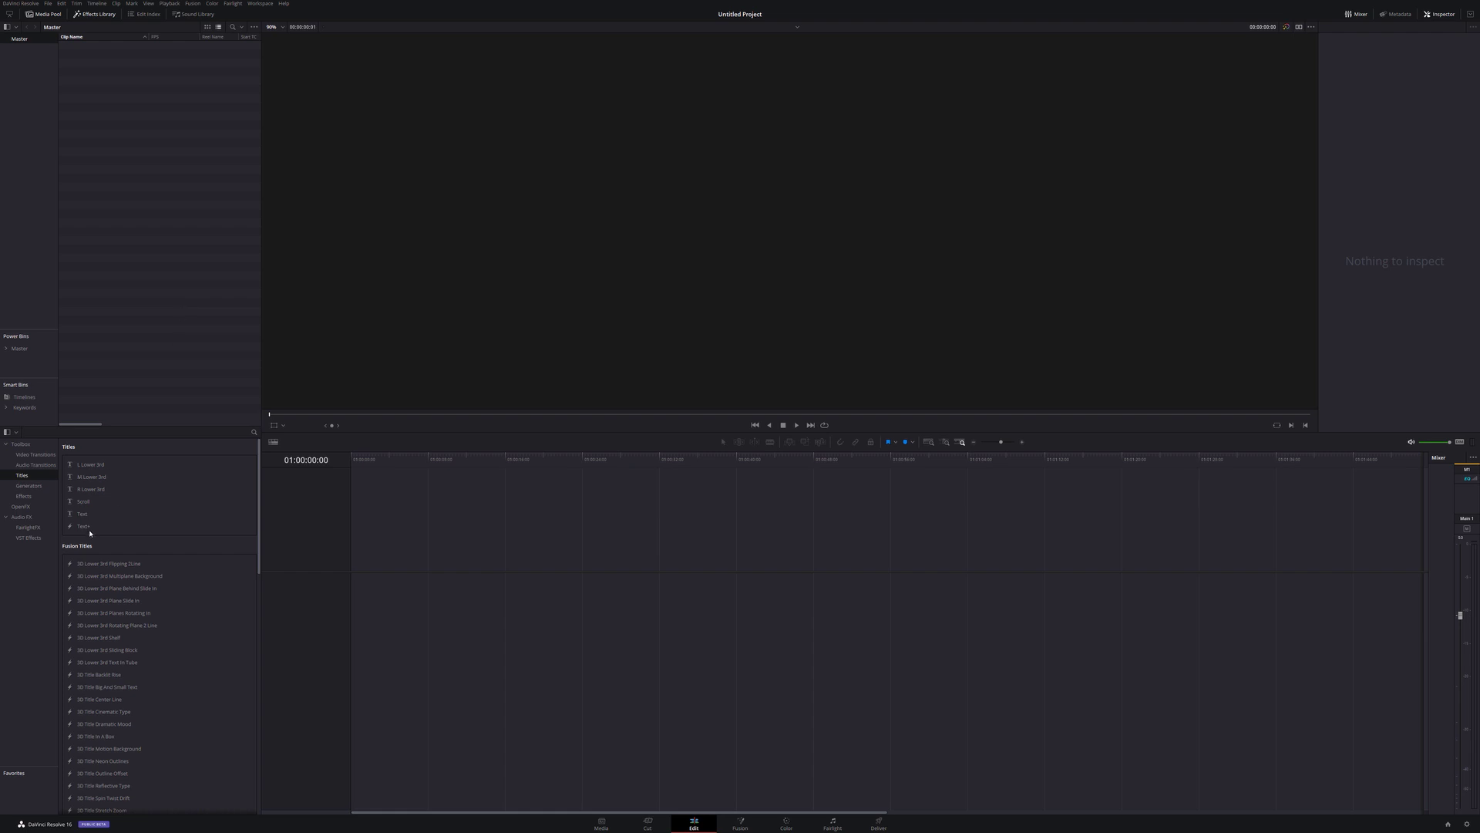
# In DaVinci Resolve, add a Text title at the start of the timeline and set its font family to Roboto Black.
pyautogui.moveTo(80, 514); pyautogui.dragTo(360, 624)
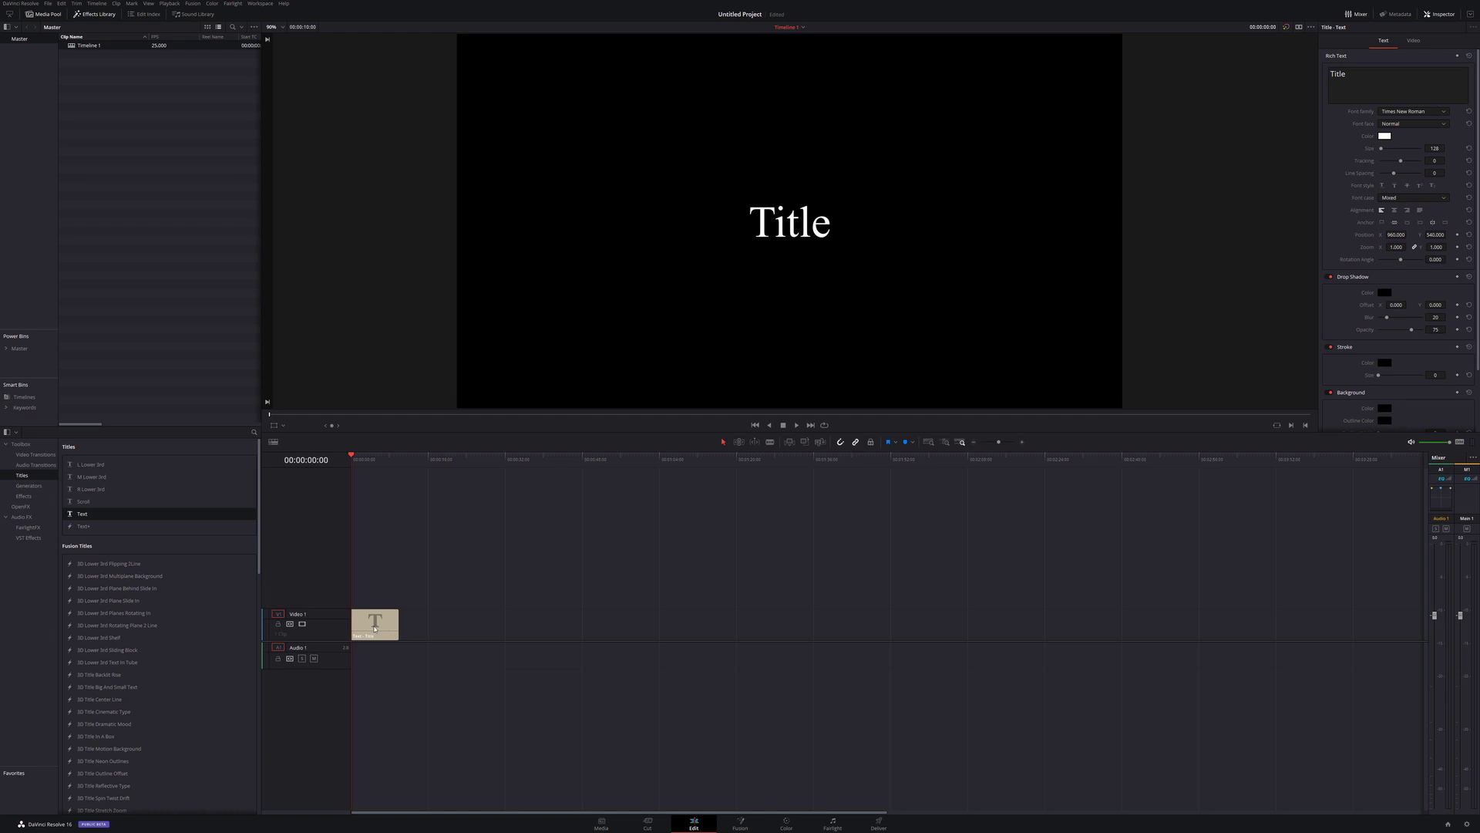
pyautogui.click(1412, 111)
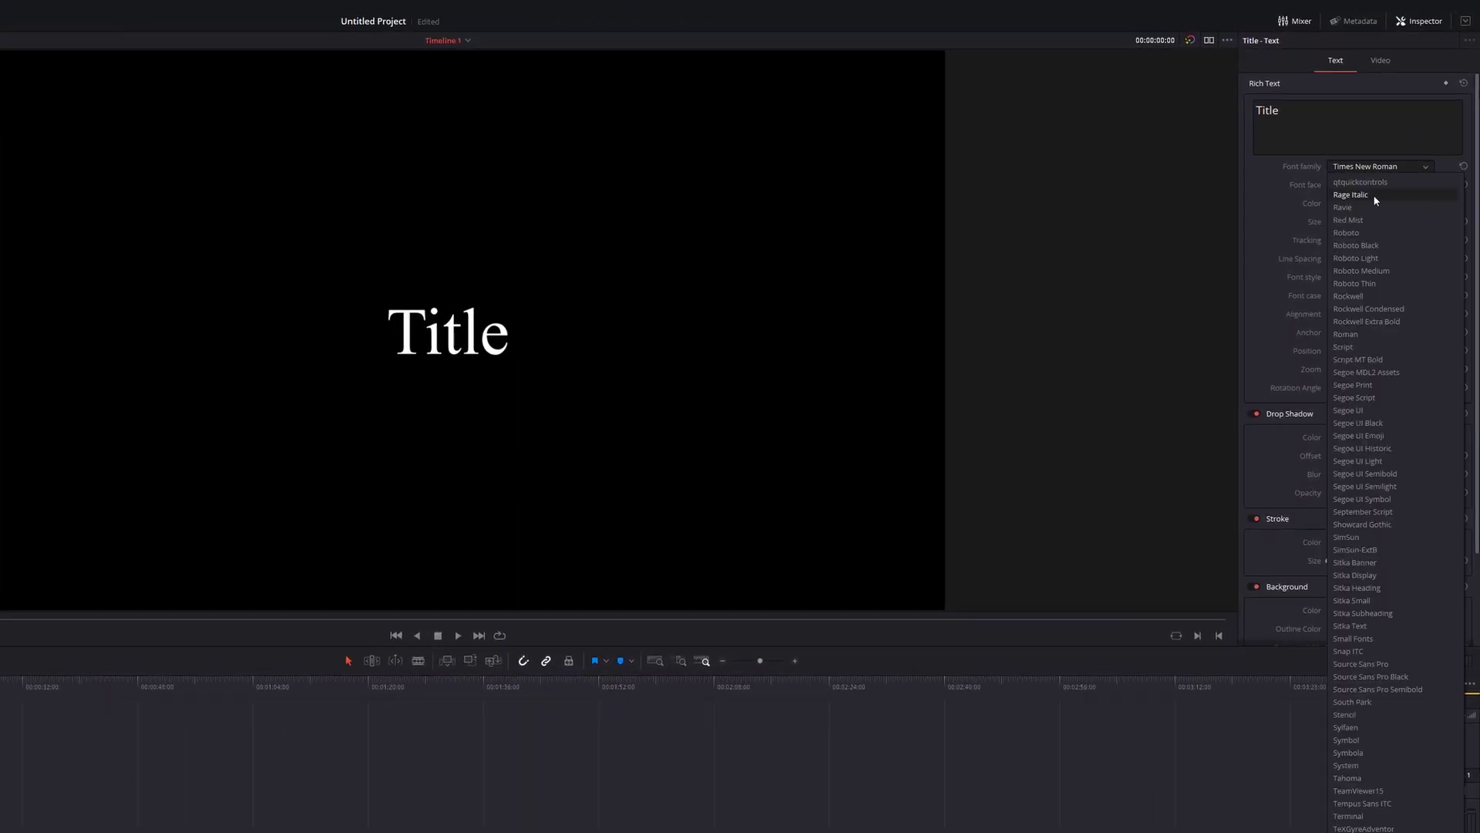
pyautogui.press('Down')
pyautogui.press('Down')
pyautogui.press('Down')
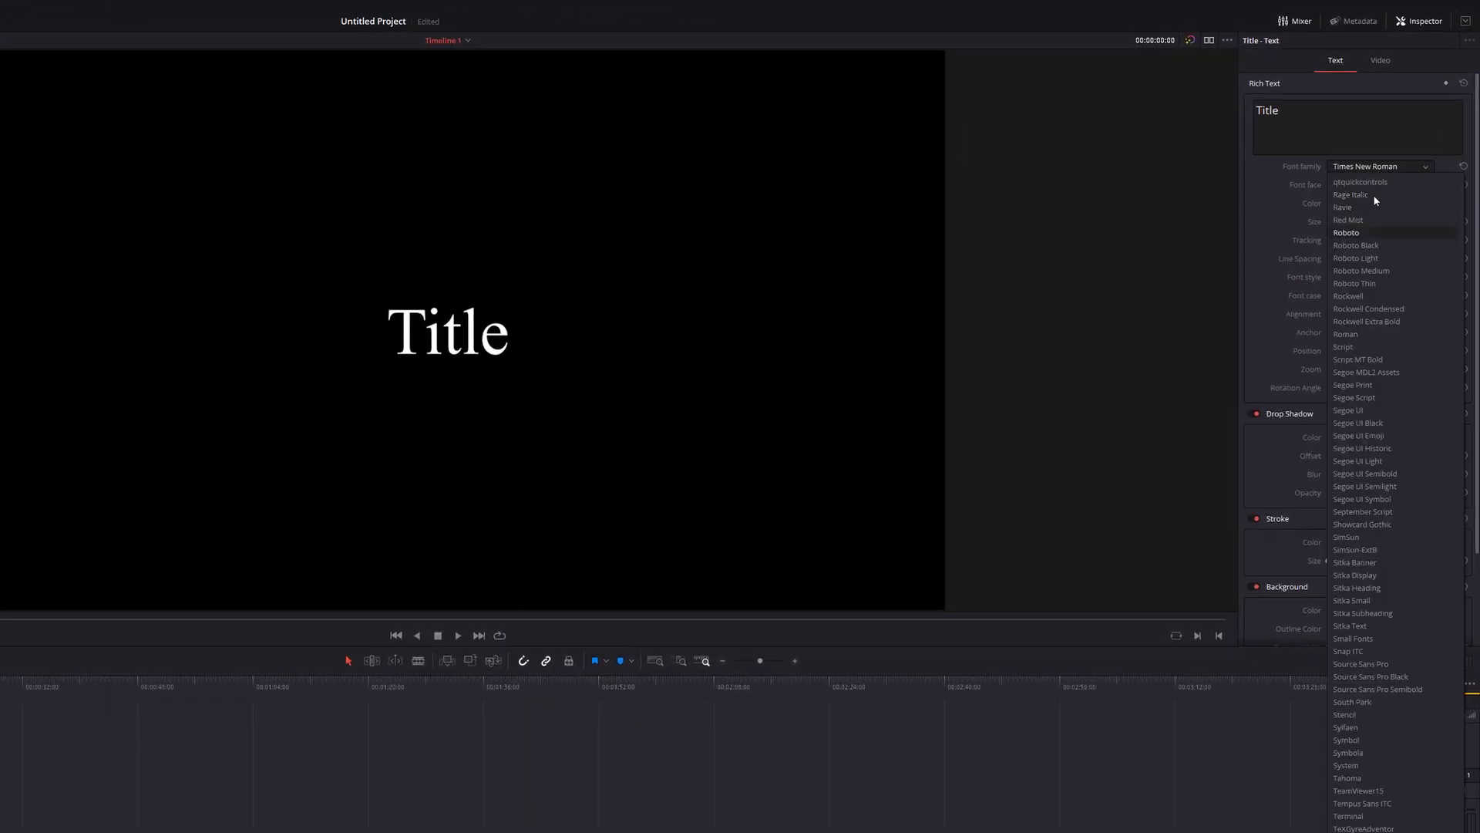
pyautogui.click(1351, 246)
# Enlarge the title text to about size 843 and save the project.
pyautogui.moveTo(1340, 221); pyautogui.dragTo(1343, 221)
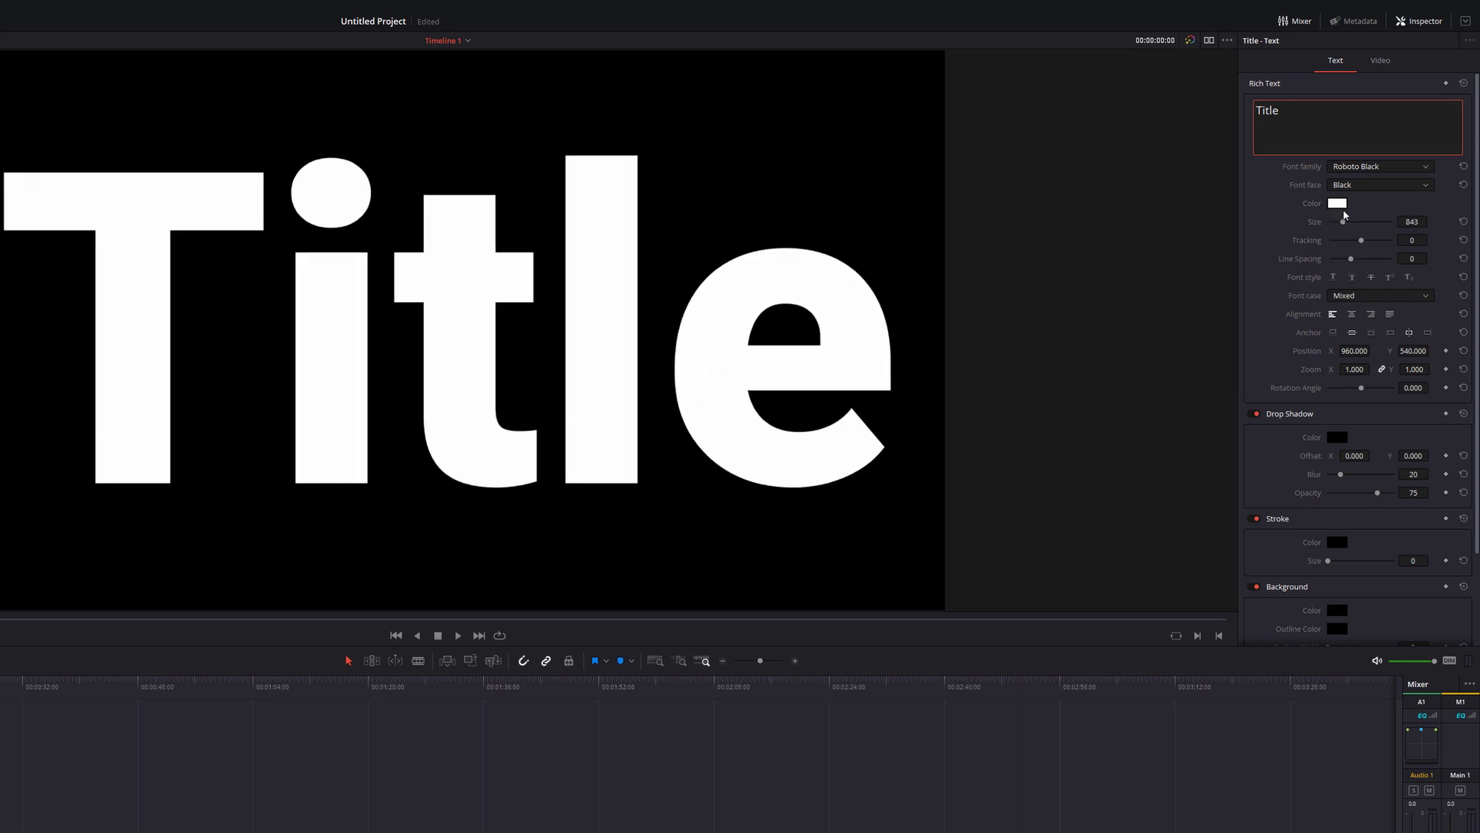
pyautogui.hotkey('ctrl', 's')
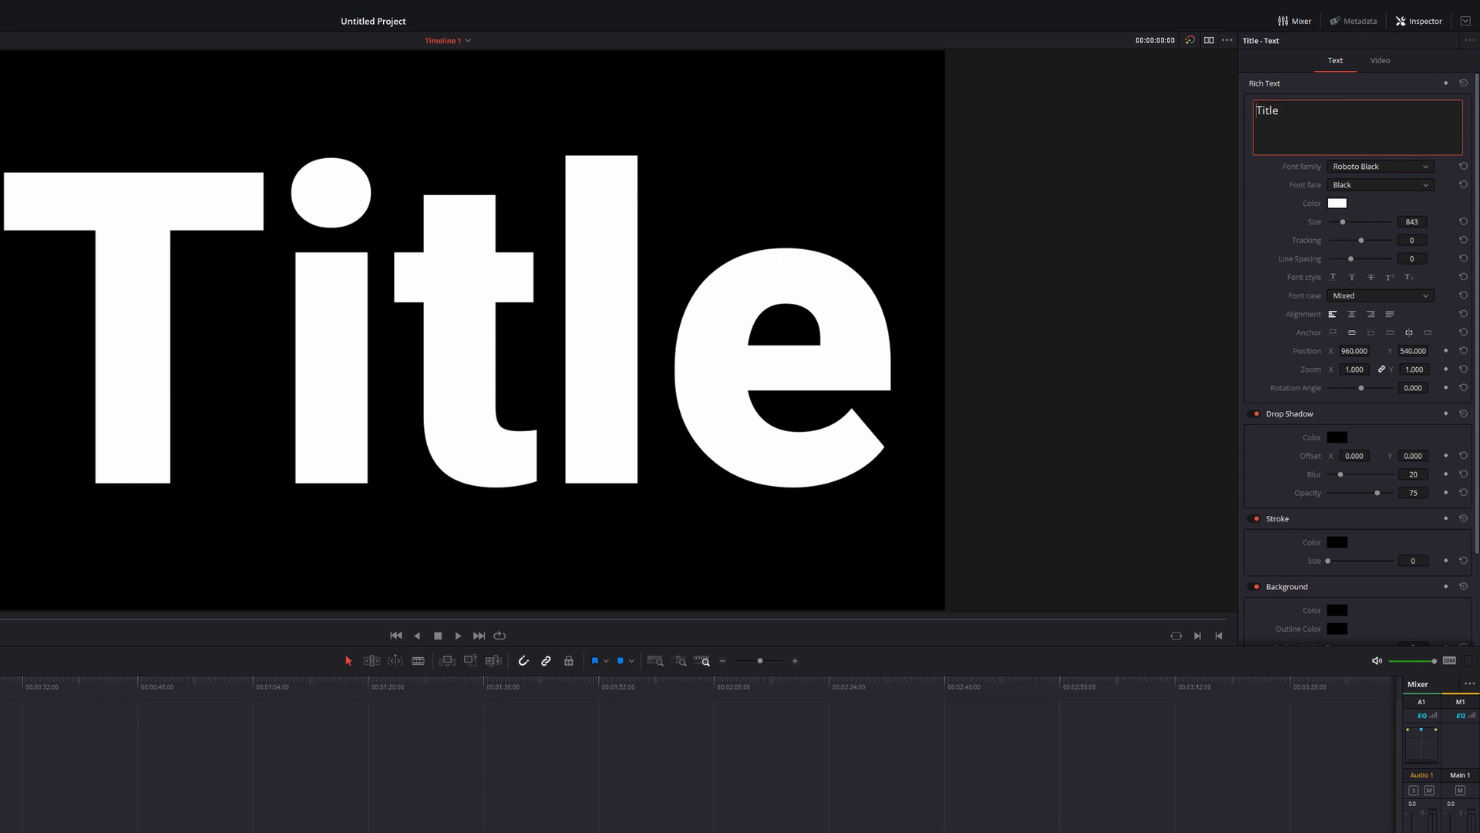